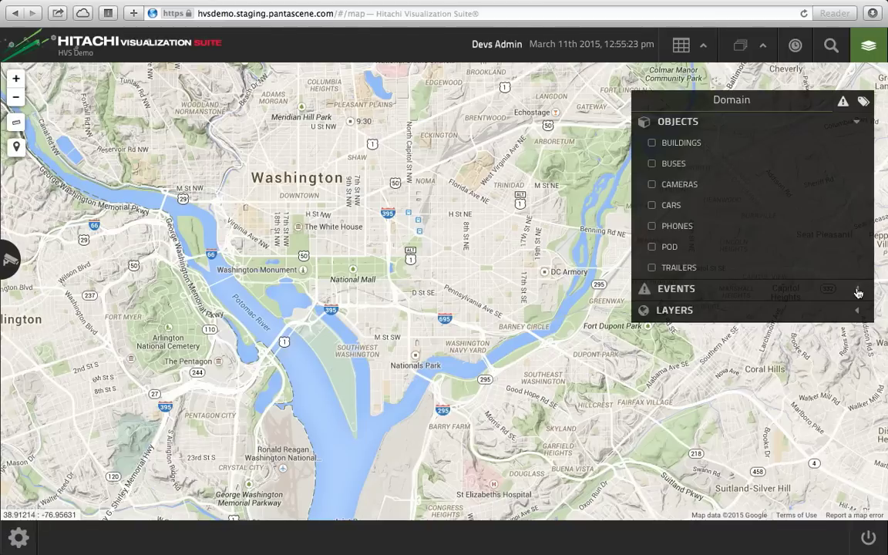
# Expand the Events and Layers groups of the domain list and the available base maps under Maps
pyautogui.click(857, 289)
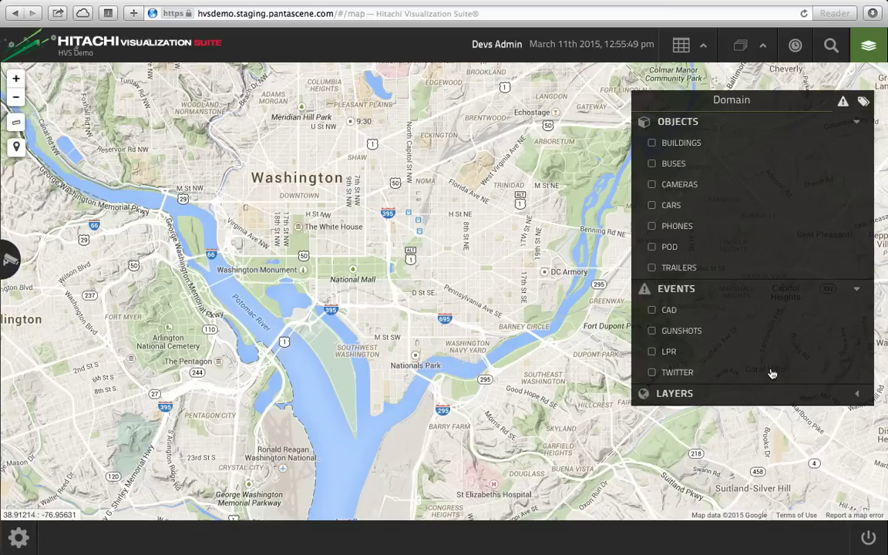
pyautogui.click(856, 395)
pyautogui.scroll(-1, 784, 387)
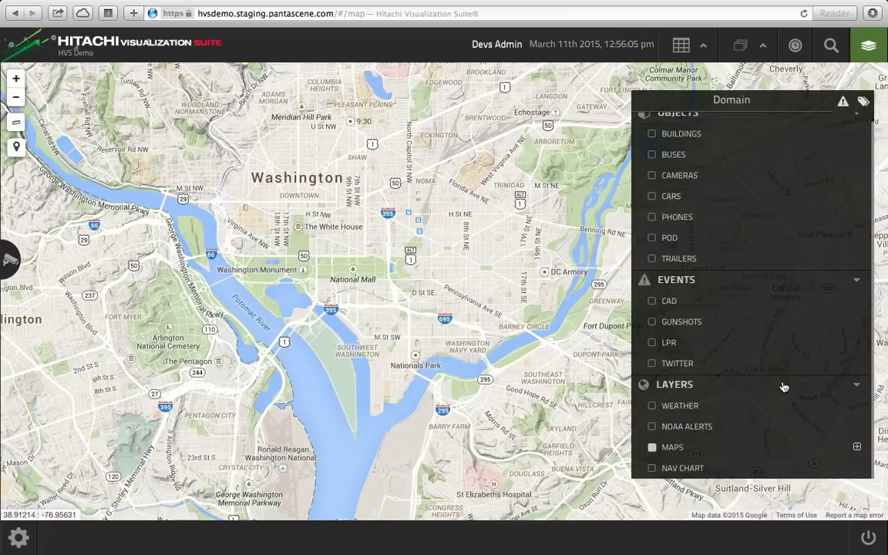
pyautogui.click(857, 448)
pyautogui.scroll(-3, 778, 406)
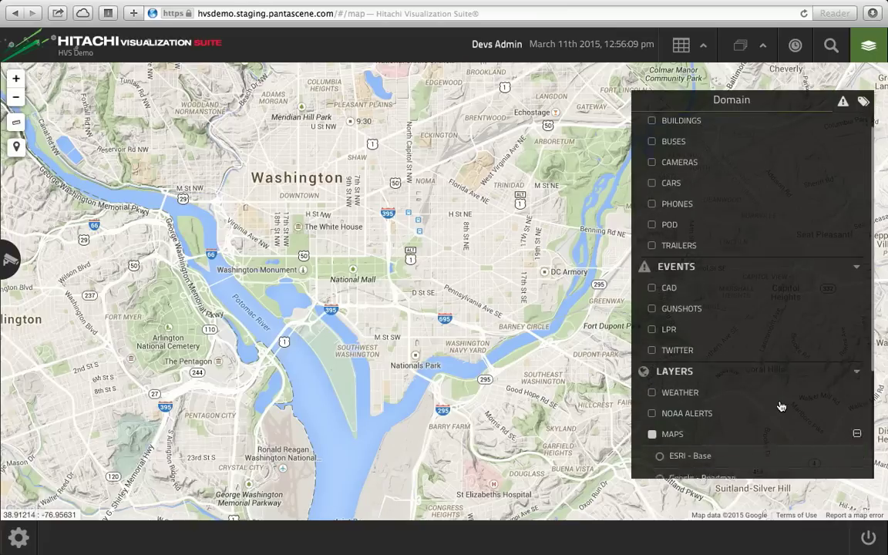
pyautogui.scroll(-1, 779, 406)
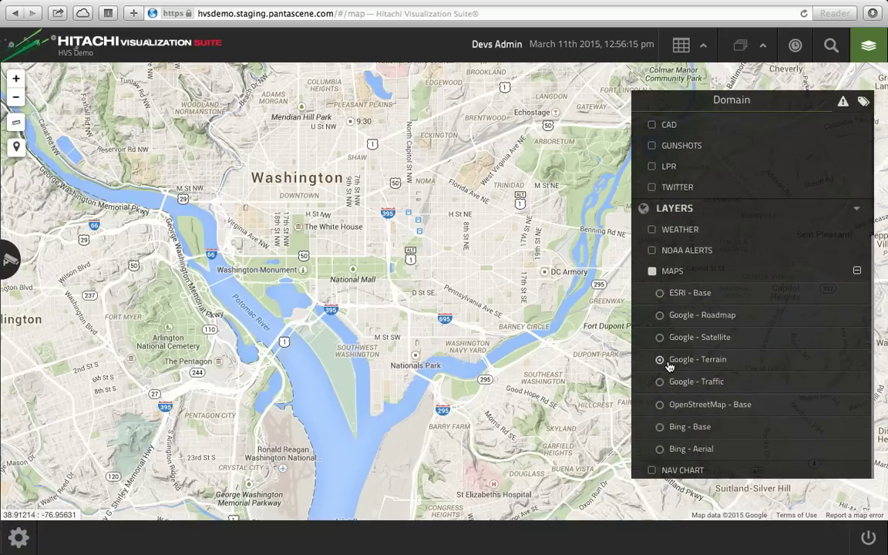
# Preview the Google - Traffic and Bing - Aerial base maps, return to Google - Terrain and collapse the base map list
pyautogui.click(661, 382)
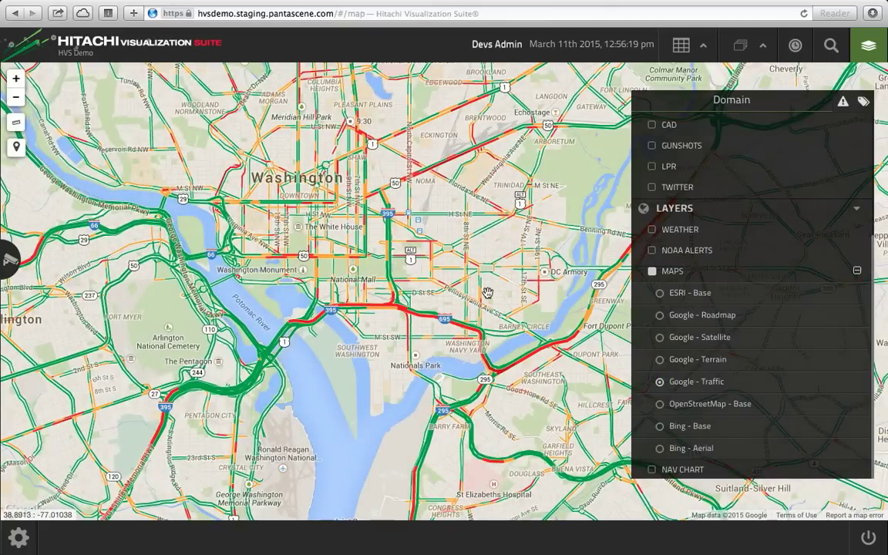
pyautogui.click(660, 449)
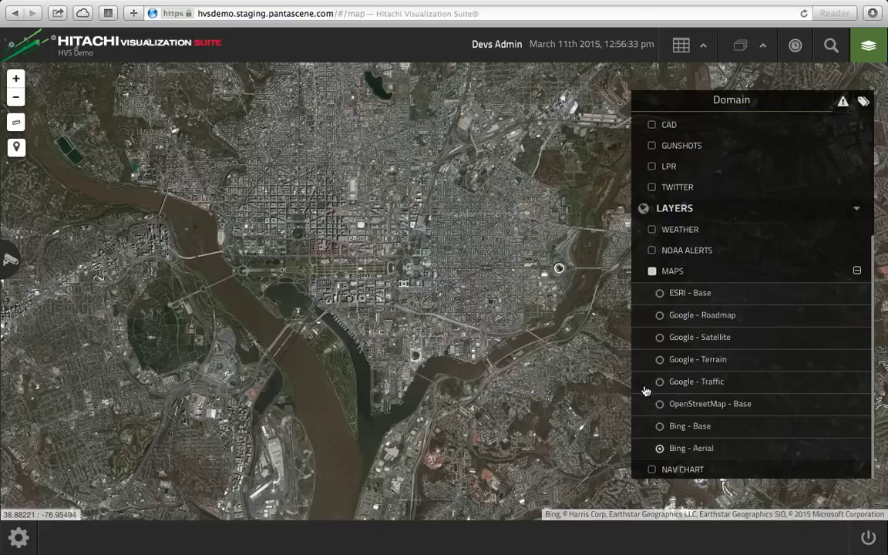
pyautogui.click(659, 359)
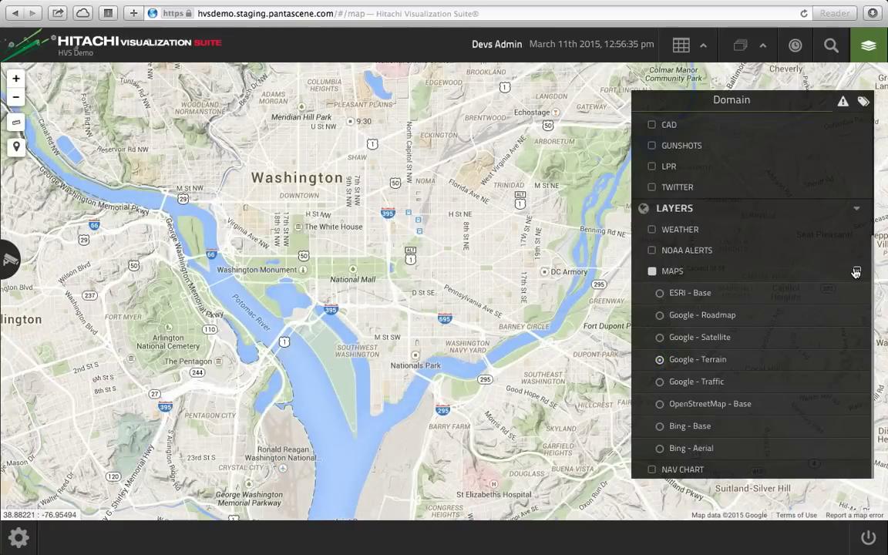
pyautogui.click(855, 272)
pyautogui.scroll(1, 777, 244)
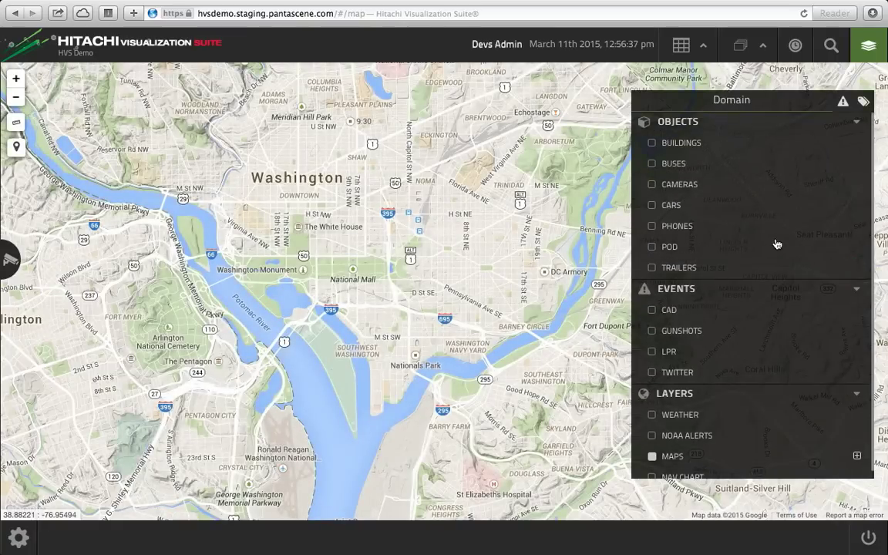
# Show the cameras and buildings objects on the map
pyautogui.click(651, 185)
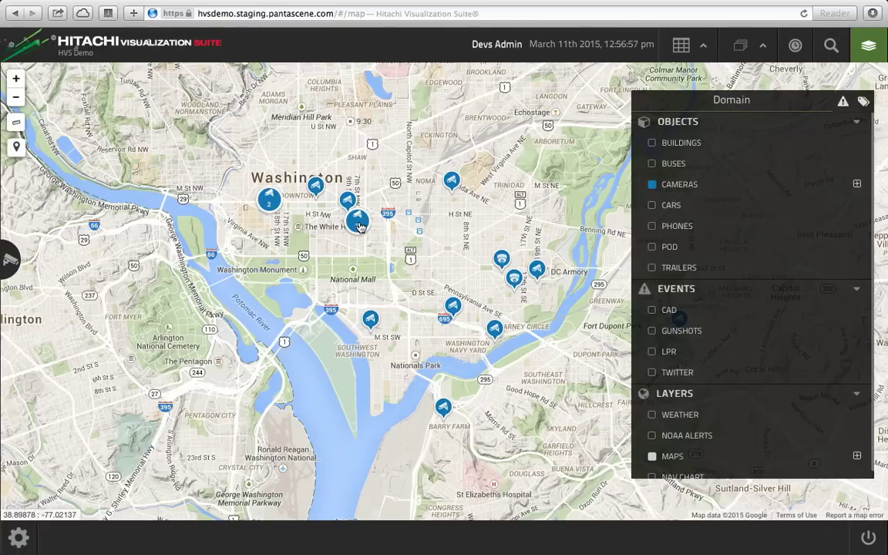
pyautogui.click(653, 143)
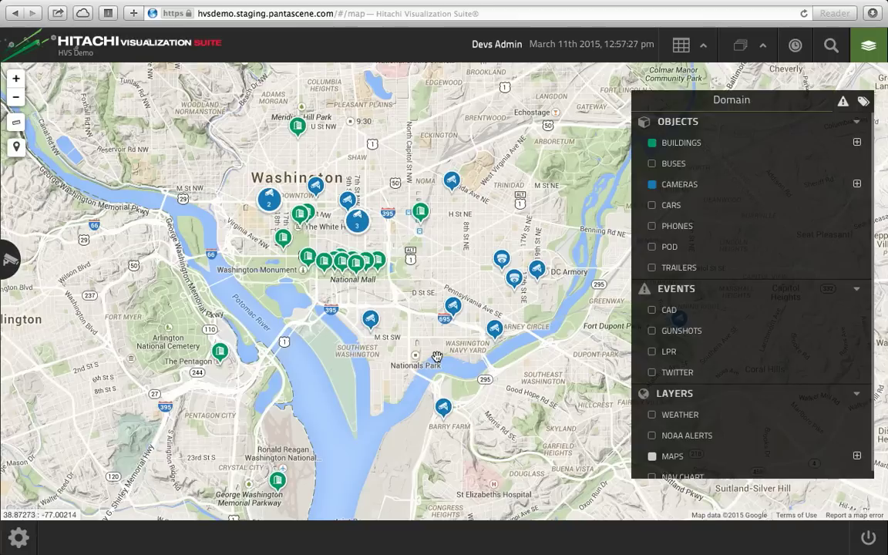
# Preview the LD - Ramp walkway 2 camera, look around its street view and return to the camera video
pyautogui.moveTo(459, 311)
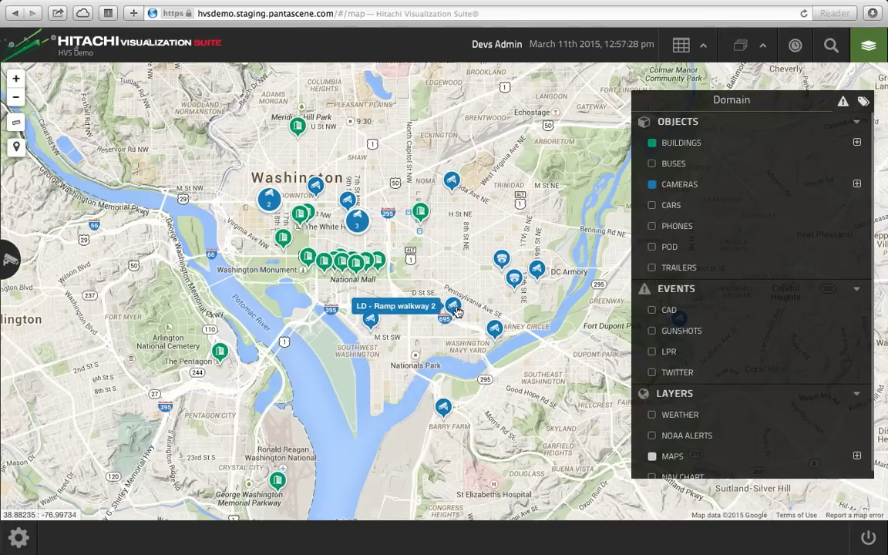
pyautogui.click(458, 309)
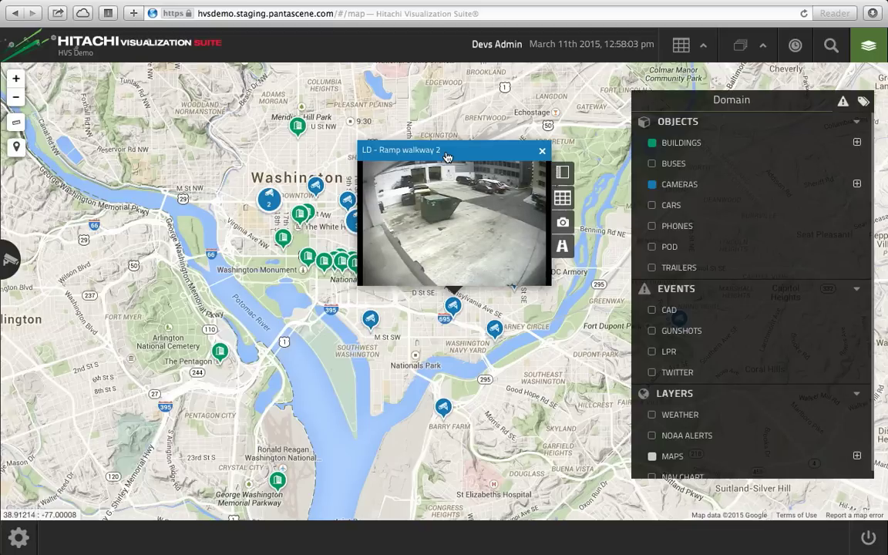
pyautogui.click(562, 251)
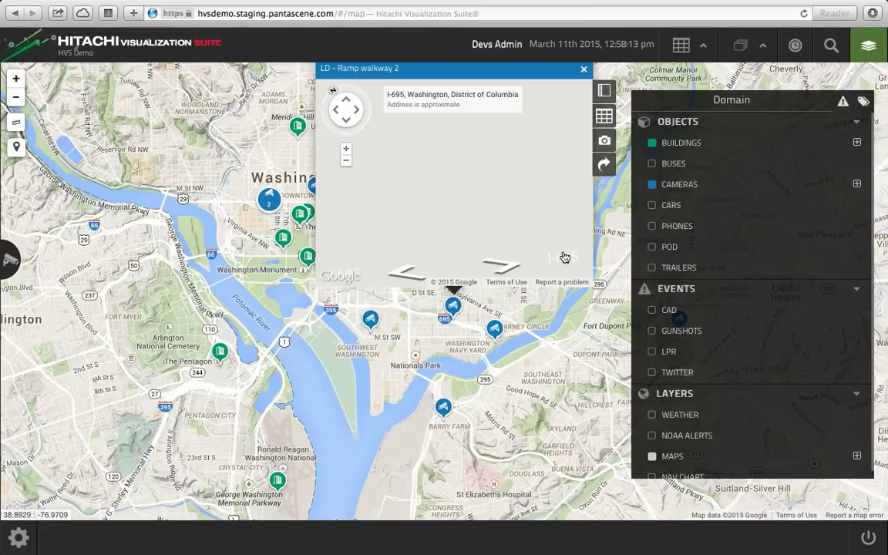
pyautogui.click(475, 223)
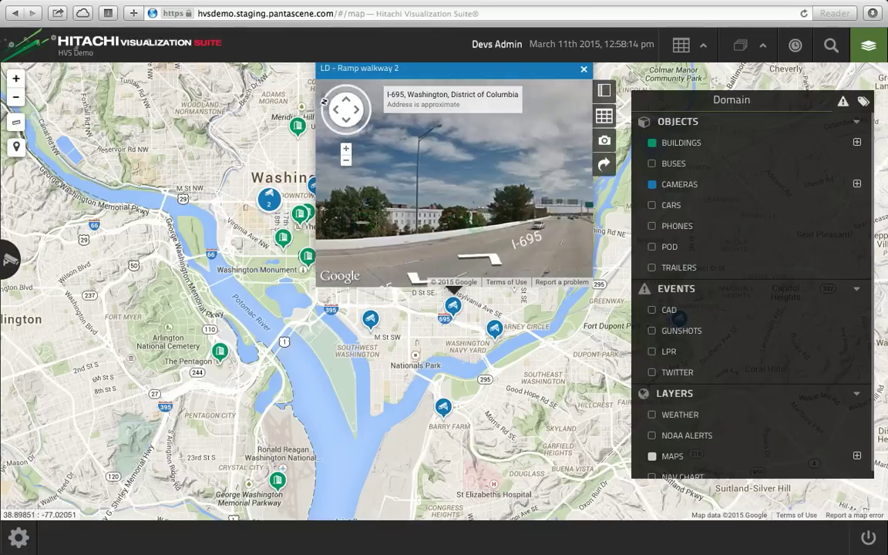
pyautogui.moveTo(467, 220); pyautogui.dragTo(367, 236)
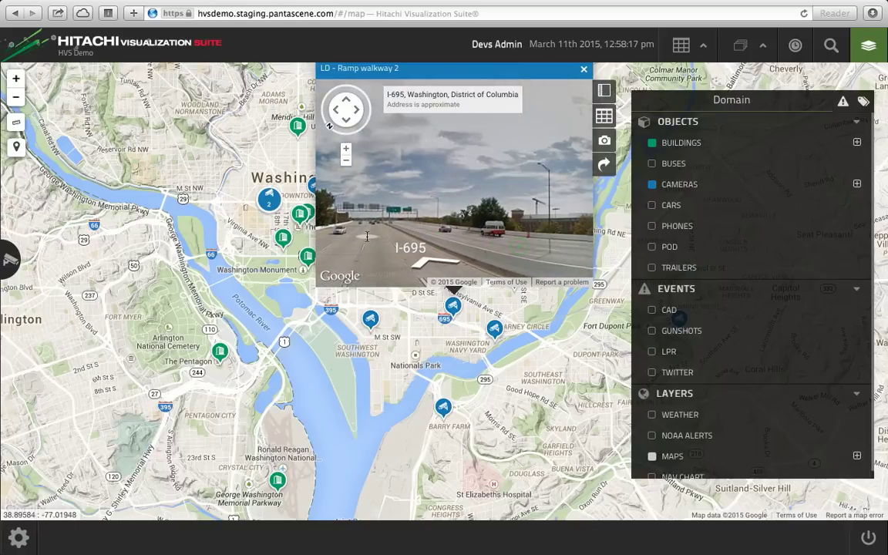
pyautogui.click(604, 163)
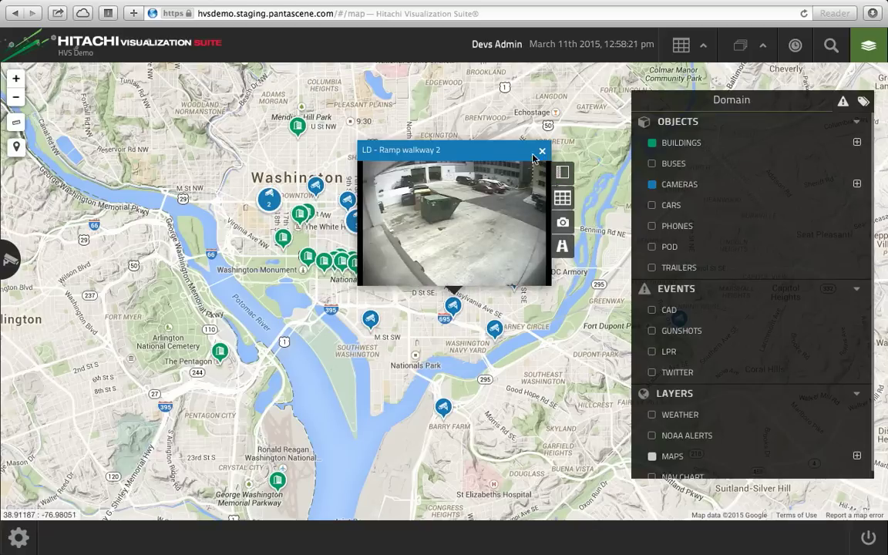
# View the full page of the LD - Ramp walkway 2 camera with its DVR date and time options, and close the camera
pyautogui.click(494, 152)
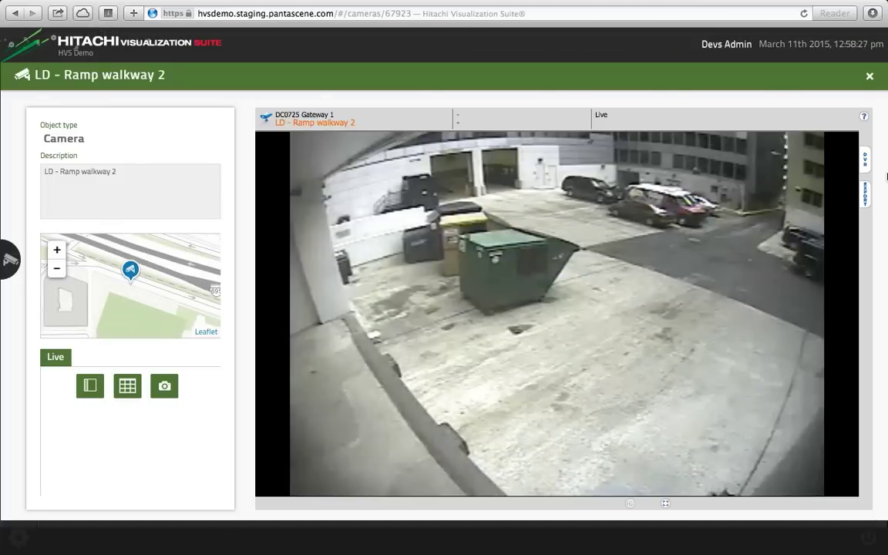
pyautogui.click(866, 164)
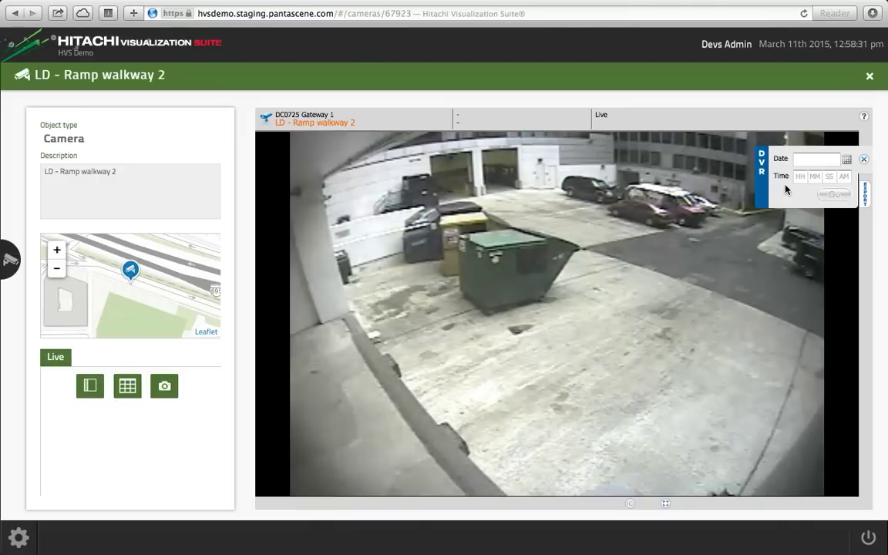
pyautogui.click(870, 77)
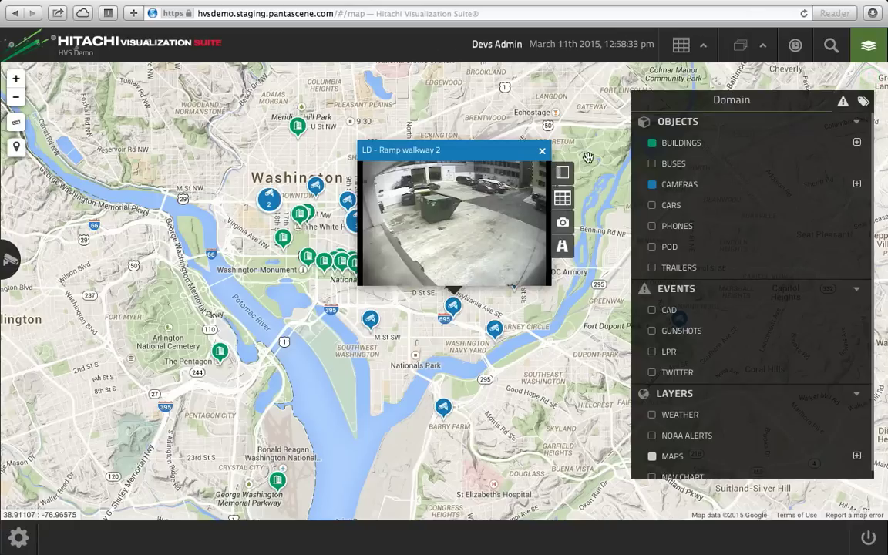
pyautogui.click(542, 150)
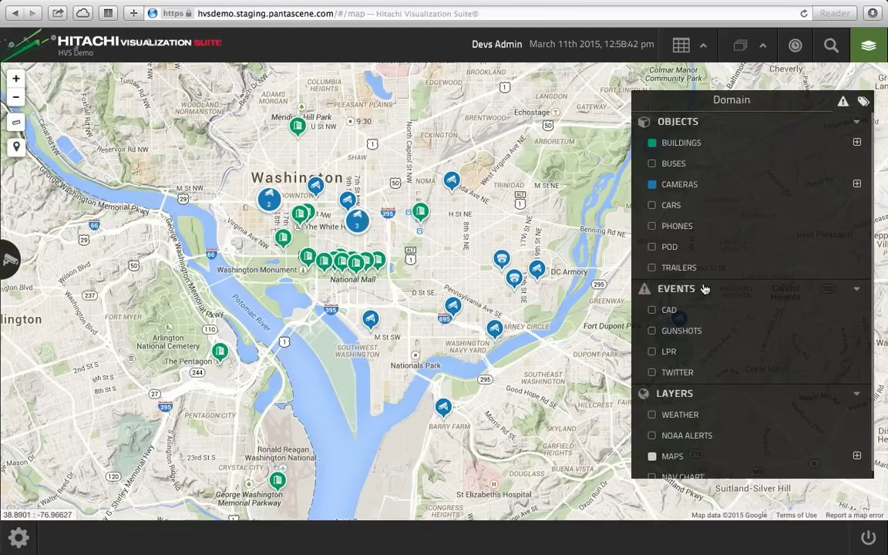
# Show the CAD and gunshots events on the map
pyautogui.click(652, 311)
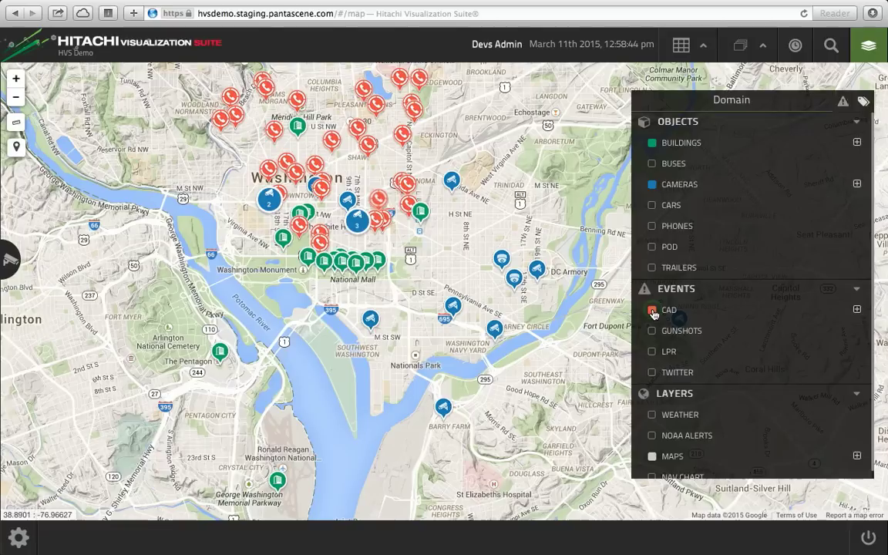
pyautogui.moveTo(397, 196); pyautogui.dragTo(422, 223)
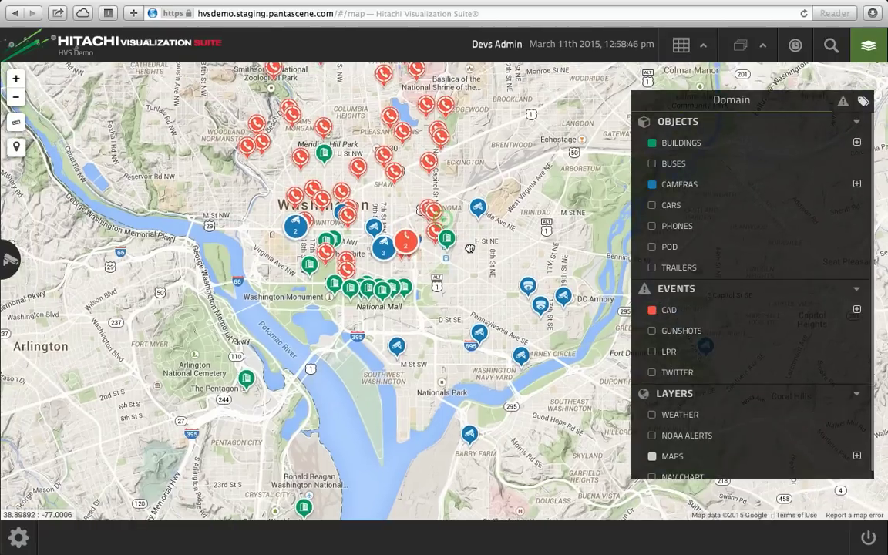
pyautogui.moveTo(347, 200)
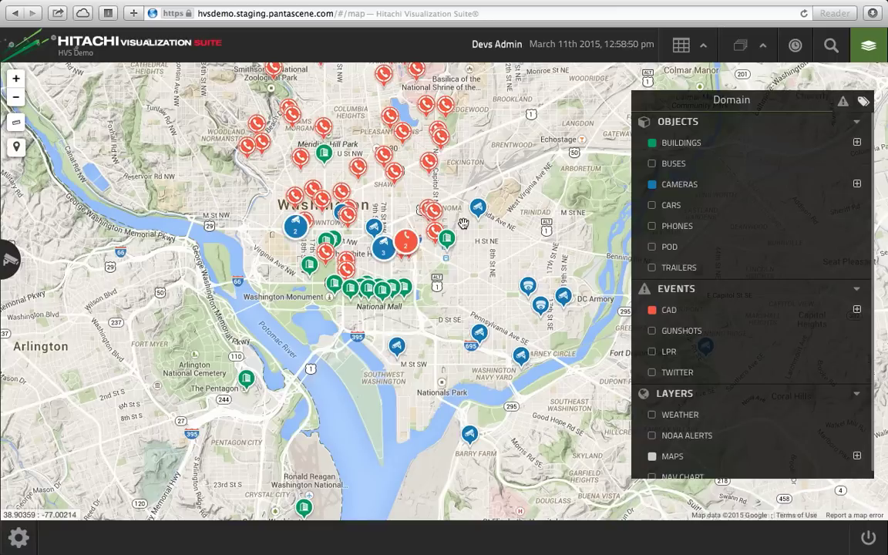
pyautogui.click(652, 332)
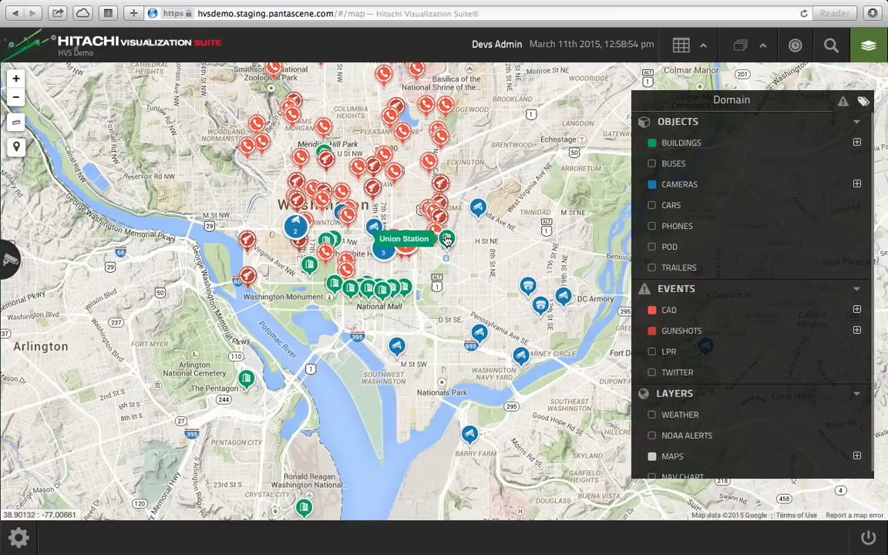
# Add the LPR and Twitter events to a closer view of the area around the White House and National Mall
pyautogui.scroll(1, 398, 208)
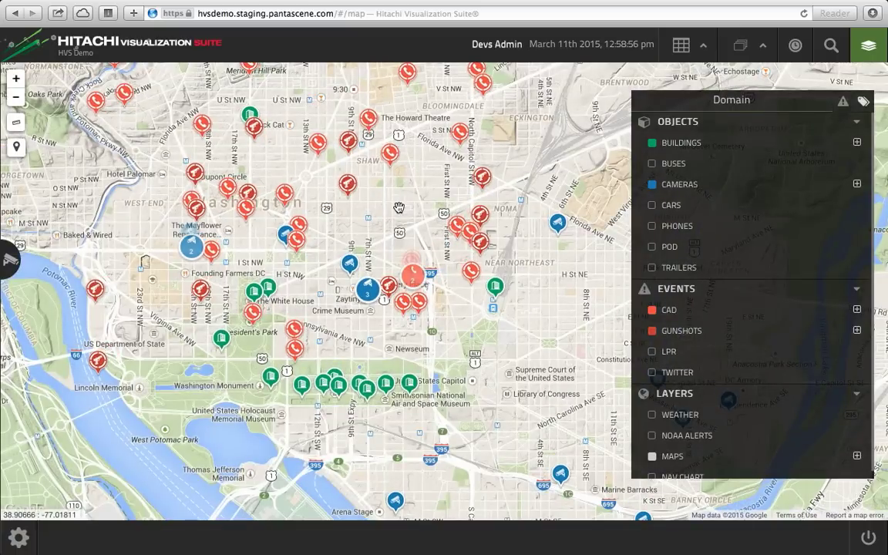
pyautogui.scroll(1, 339, 223)
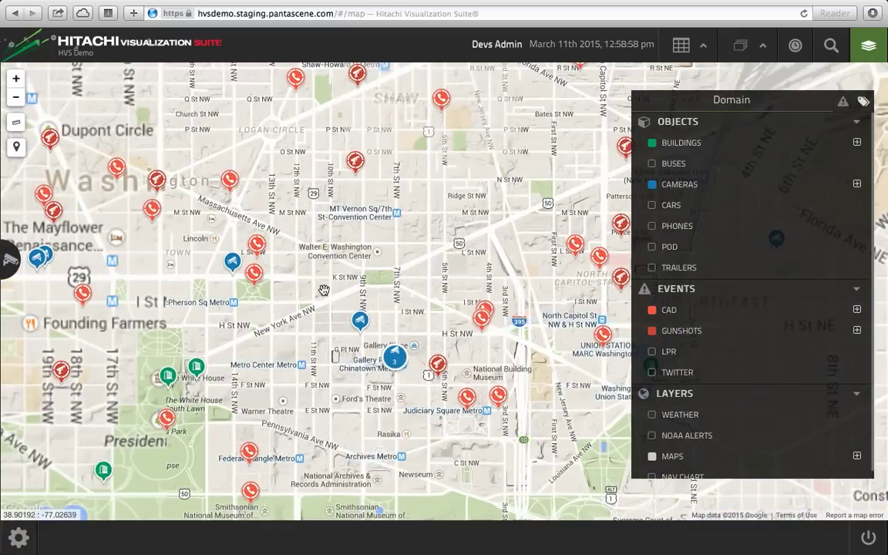
pyautogui.moveTo(339, 223); pyautogui.dragTo(540, 107)
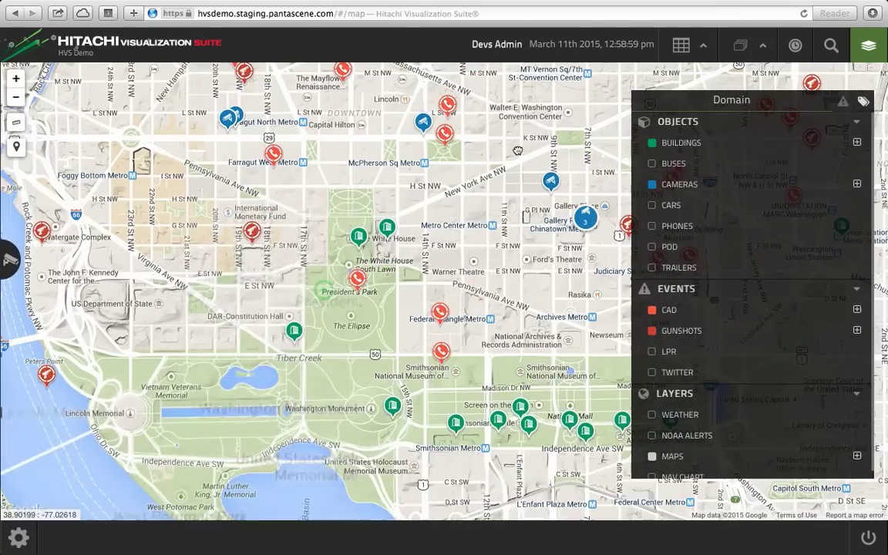
pyautogui.click(652, 352)
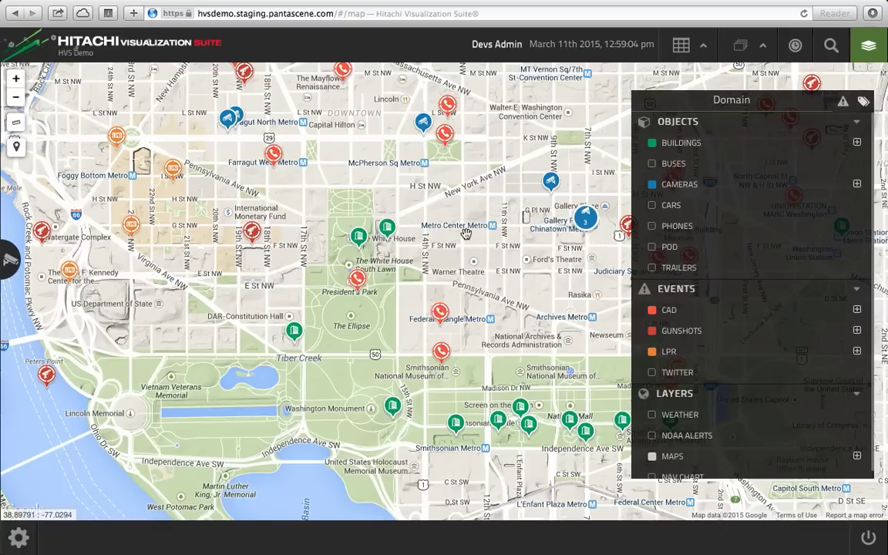
pyautogui.click(652, 372)
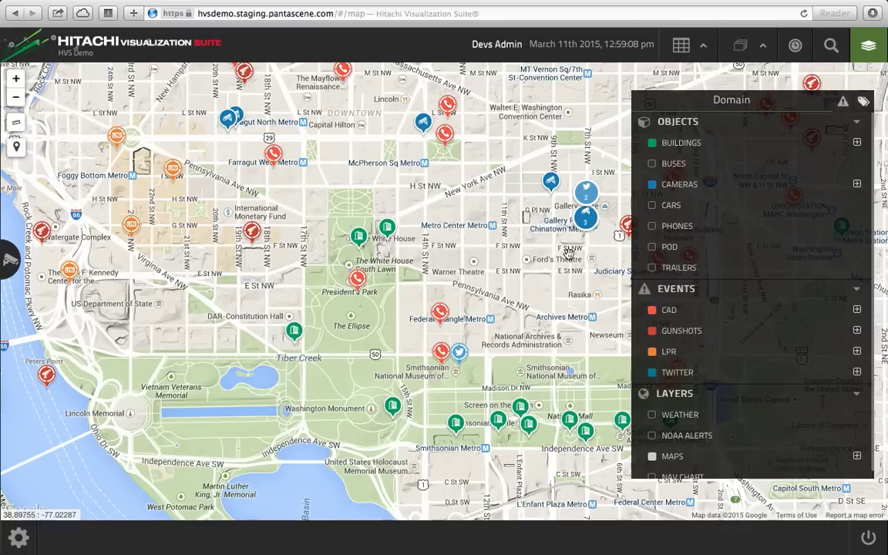
# Expand the Twitter cluster near Gallery Place, read the tweet matching "police" and close it
pyautogui.click(591, 190)
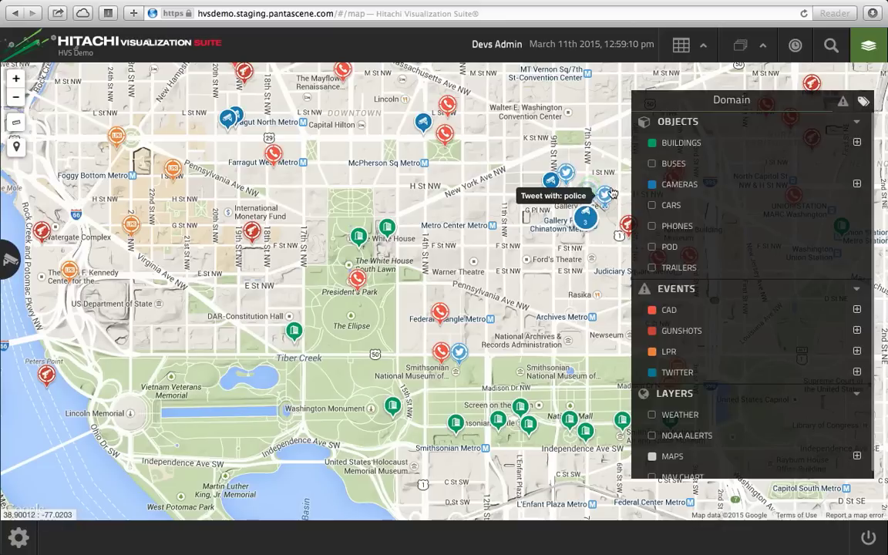
pyautogui.click(606, 195)
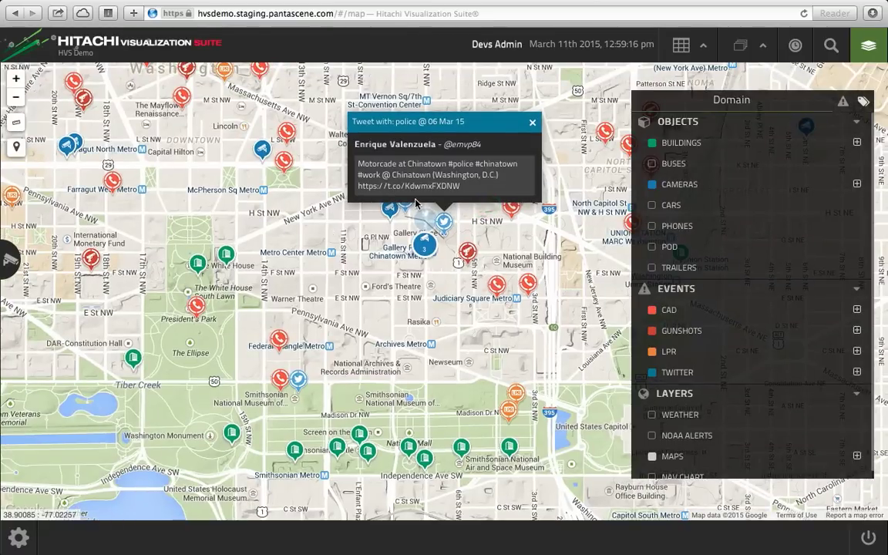
pyautogui.click(534, 123)
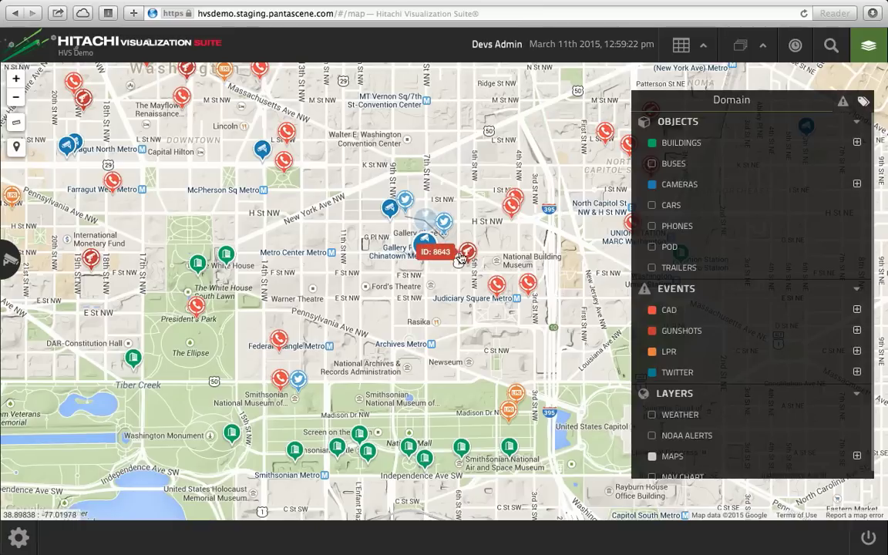
# Expand the camera cluster near Gallery Place and open the full page of the Axis P5534 camera
pyautogui.click(428, 253)
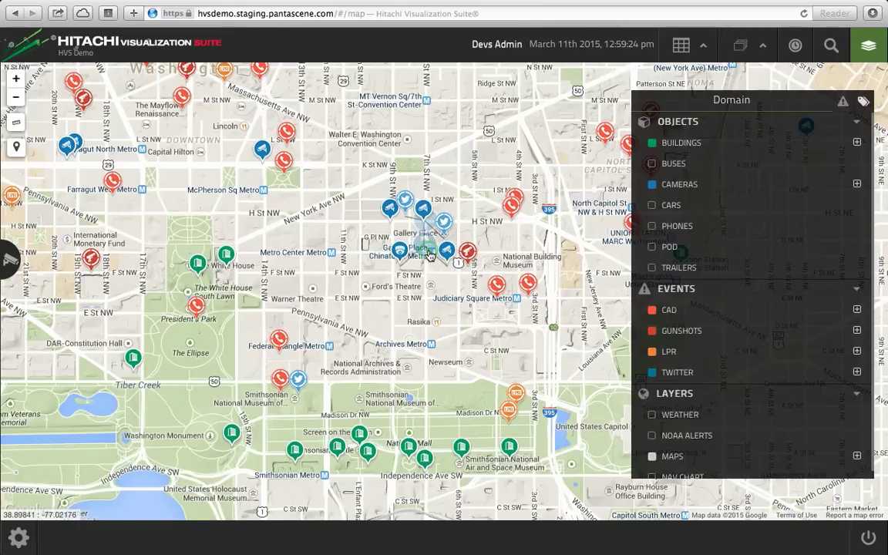
pyautogui.click(399, 252)
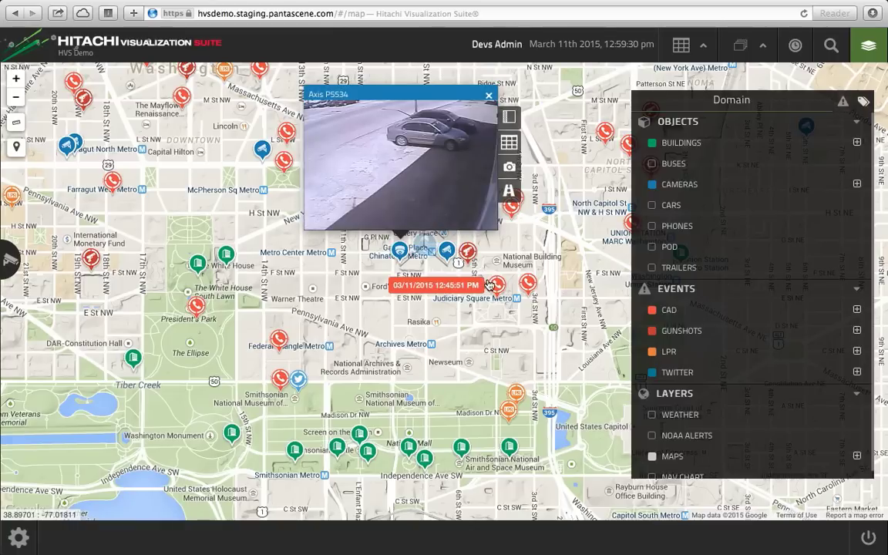
pyautogui.click(405, 97)
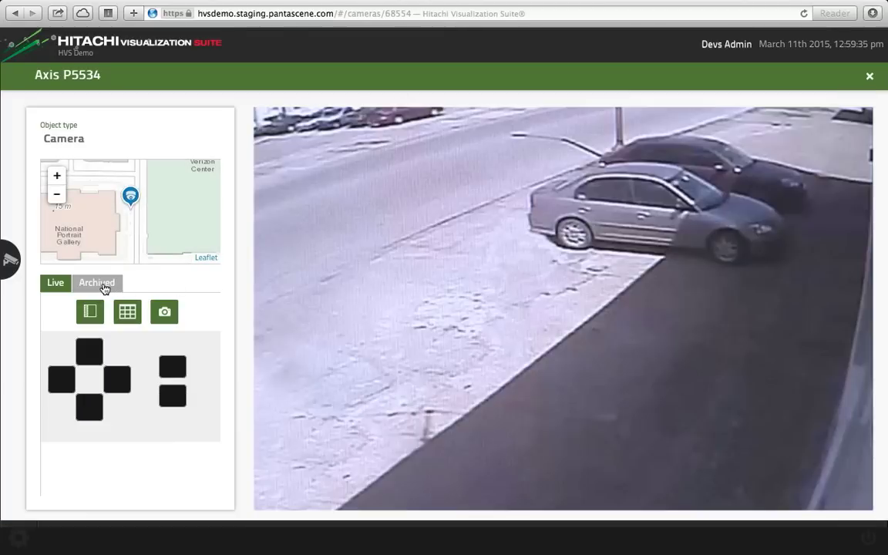
# Play the Axis P5534's archived video starting from the 03/11/2015 3:34 AM gunshot event
pyautogui.click(105, 288)
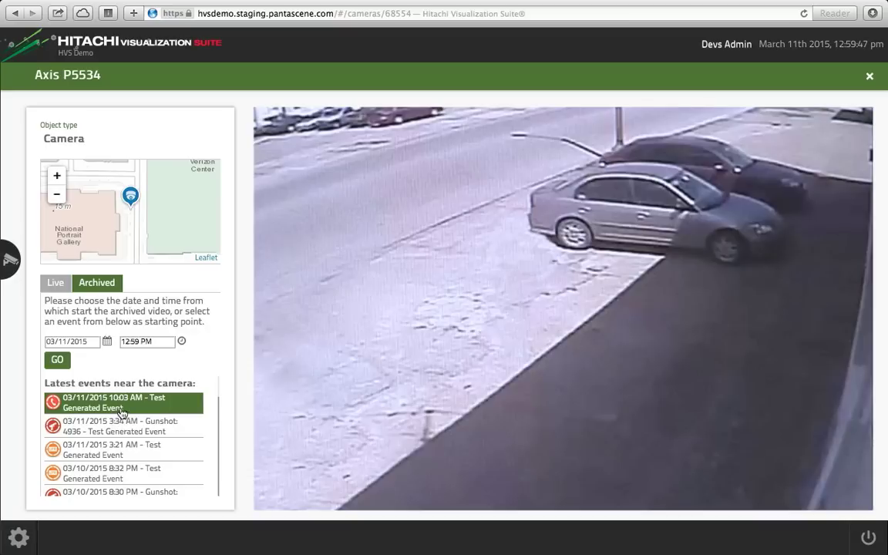
pyautogui.click(85, 432)
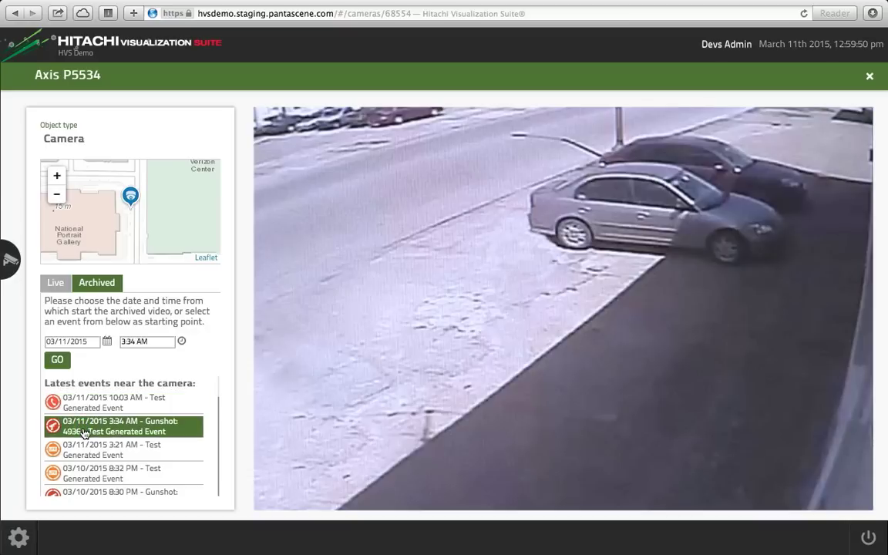
pyautogui.click(60, 361)
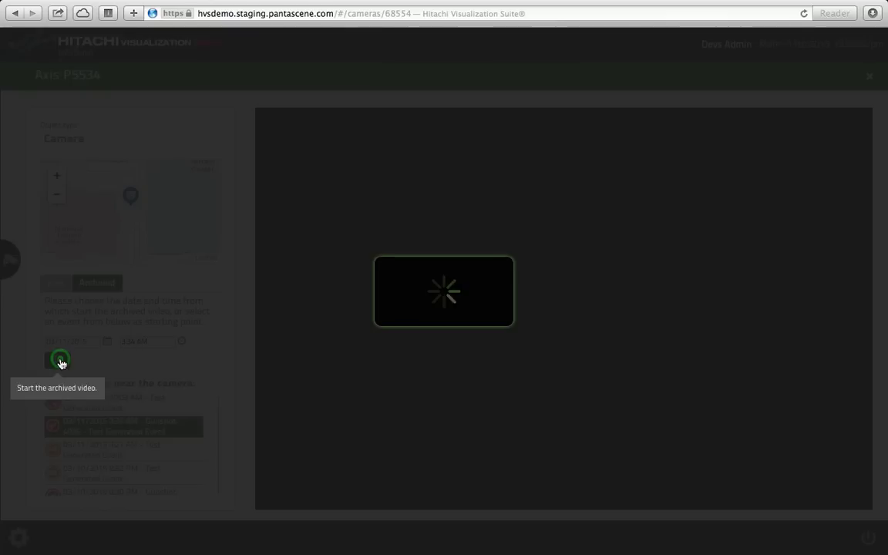
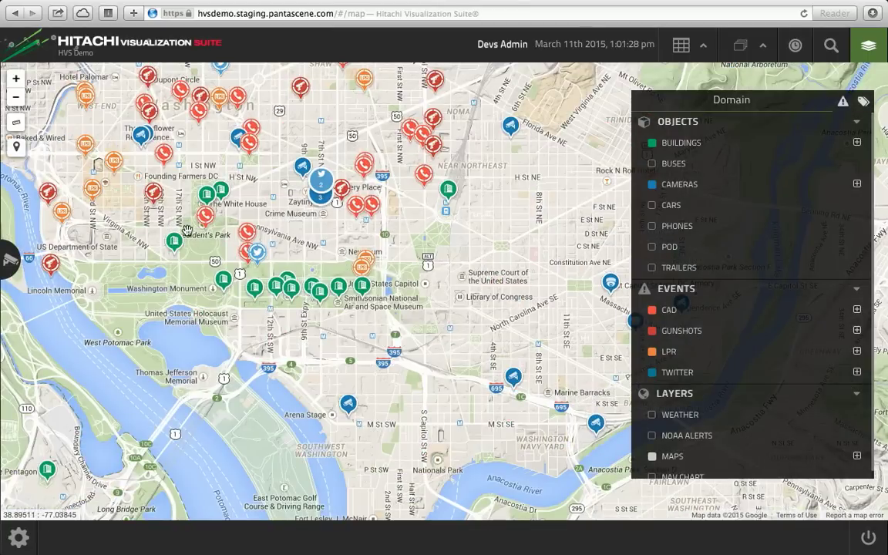
# Open the White House building's full page from the map and display its Default Area floor plan
pyautogui.click(211, 198)
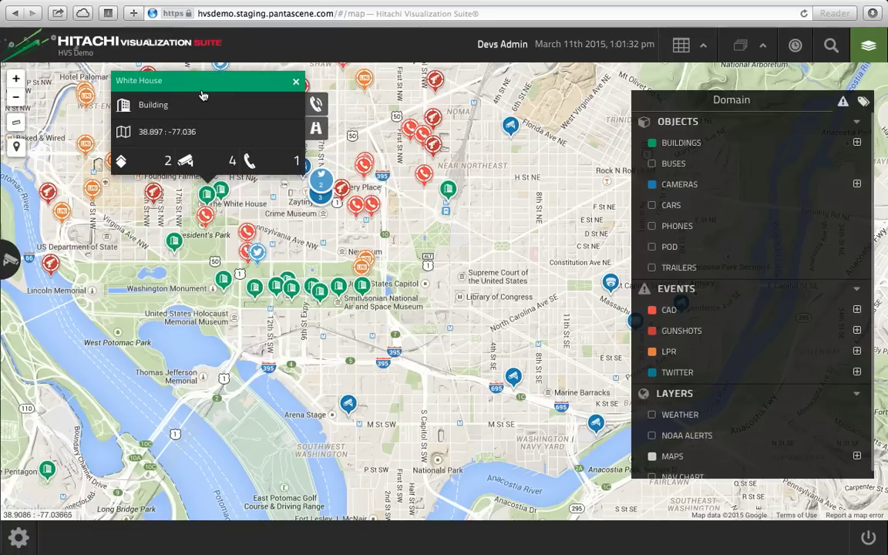
pyautogui.click(204, 83)
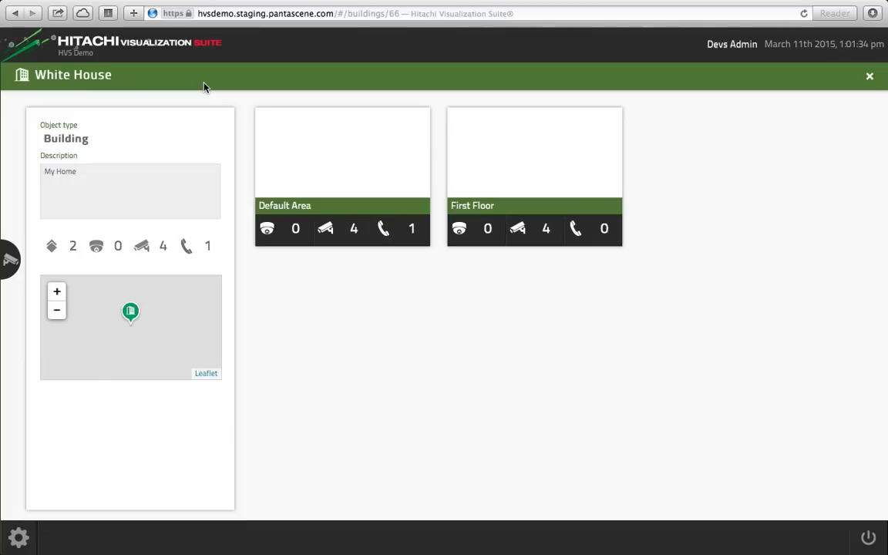
pyautogui.click(352, 152)
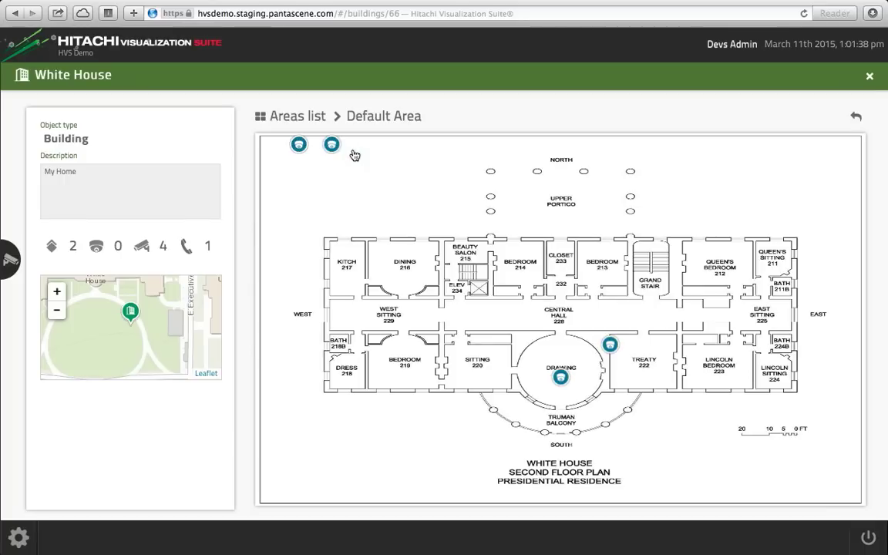
# View the WDC HD IP camera feed in the floor plan's Drawing room, close it and return to the map
pyautogui.click(562, 378)
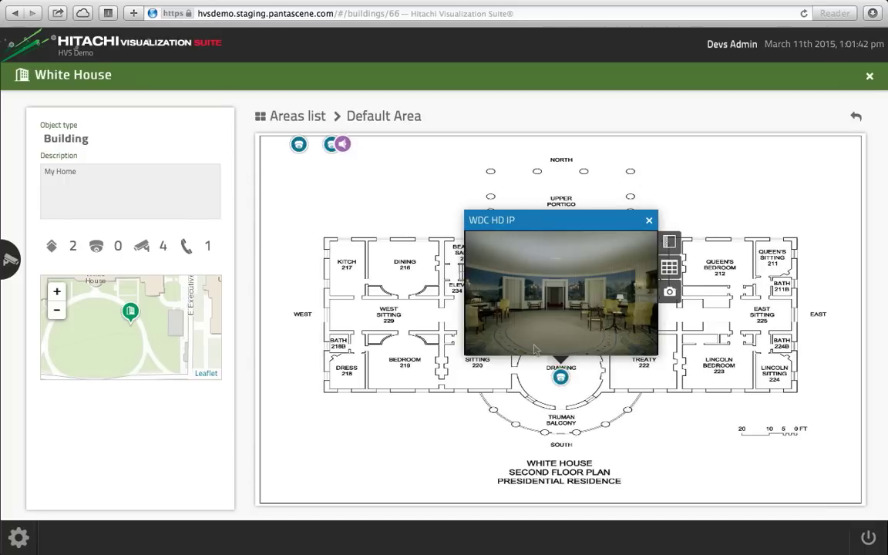
pyautogui.moveTo(536, 349)
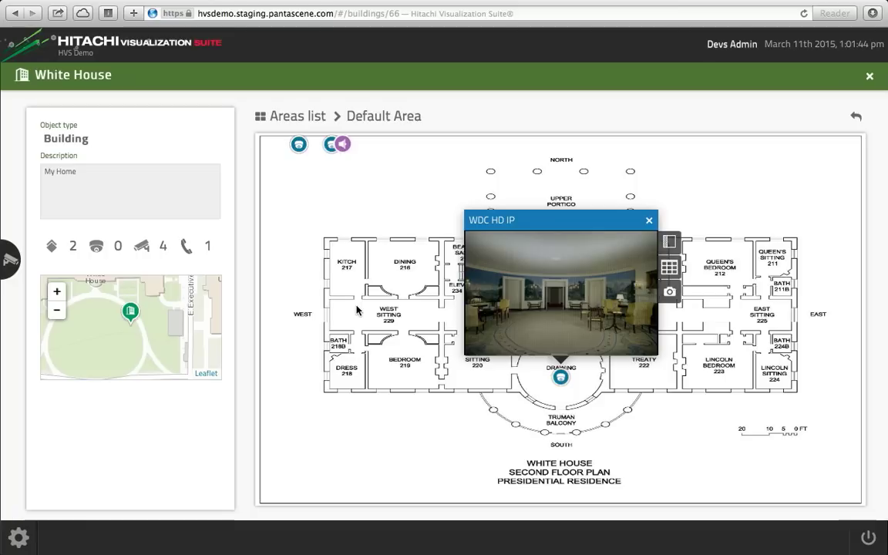
pyautogui.click(649, 221)
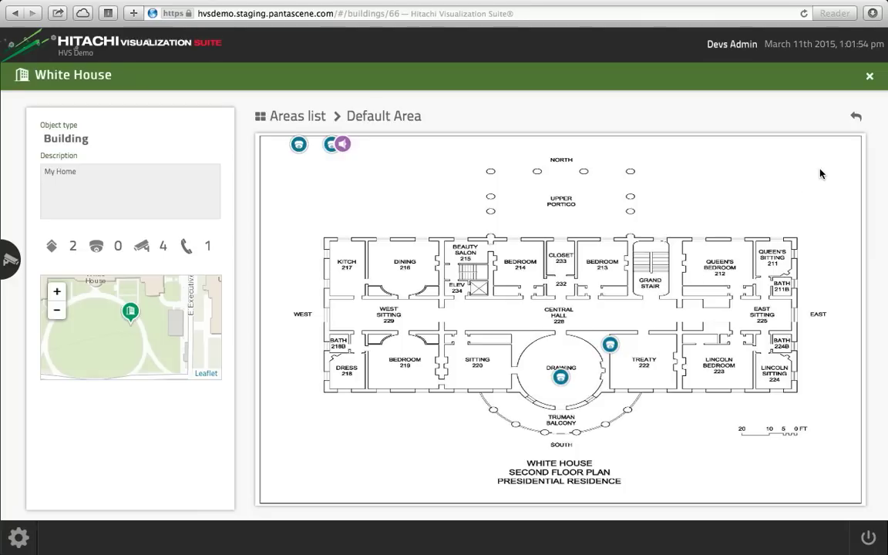
pyautogui.click(870, 78)
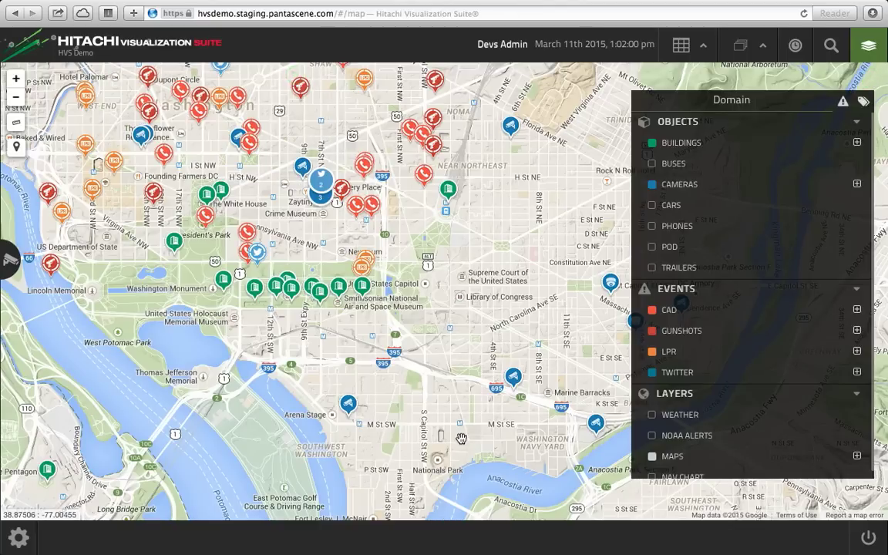
# Show the buses on the map and open the full page of Bus 2 near Barry Farm
pyautogui.moveTo(415, 396); pyautogui.dragTo(305, 195)
pyautogui.click(652, 163)
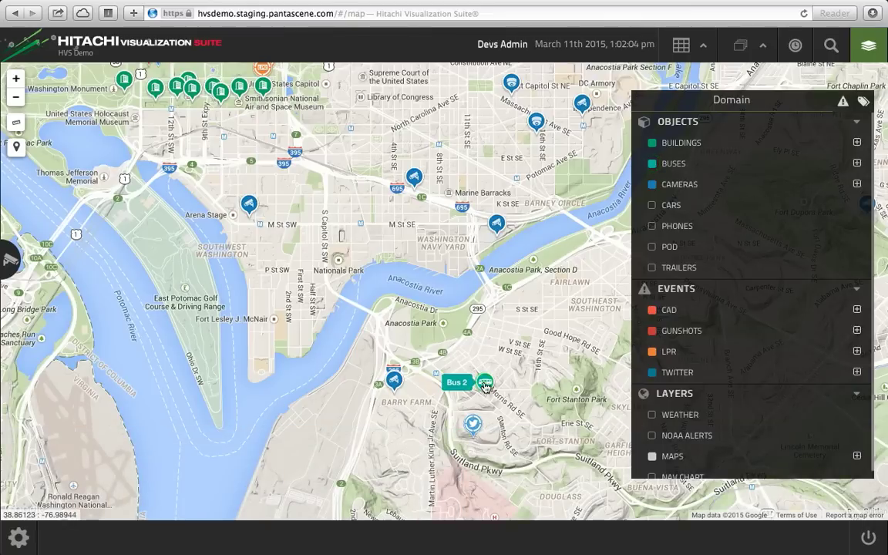
pyautogui.click(484, 383)
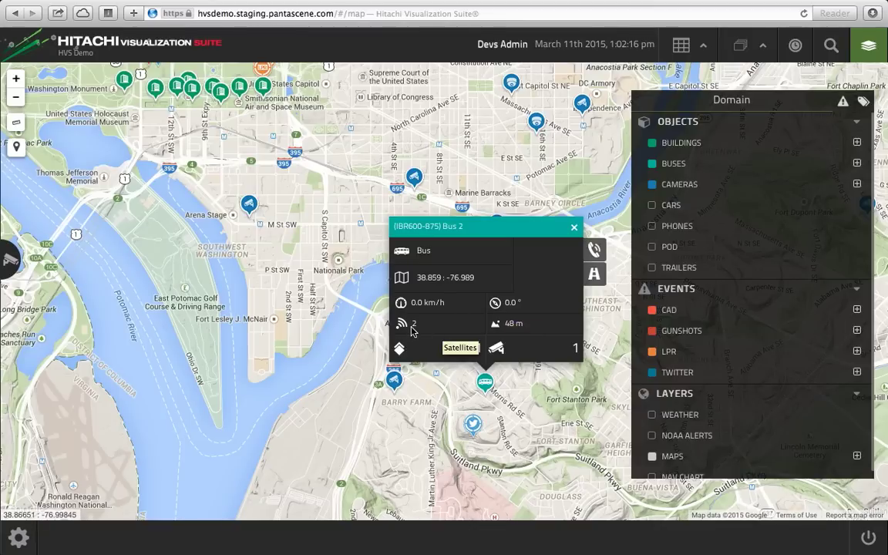
pyautogui.click(457, 230)
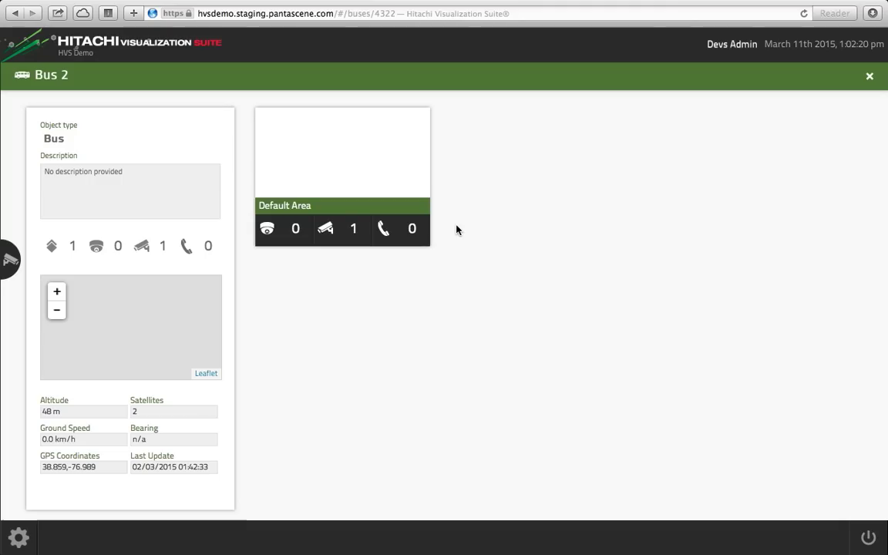
# View the LD - Emrgcy ext rght camera feed in Bus 2's Default Area, and return to the map with the bus popup closed
pyautogui.click(369, 171)
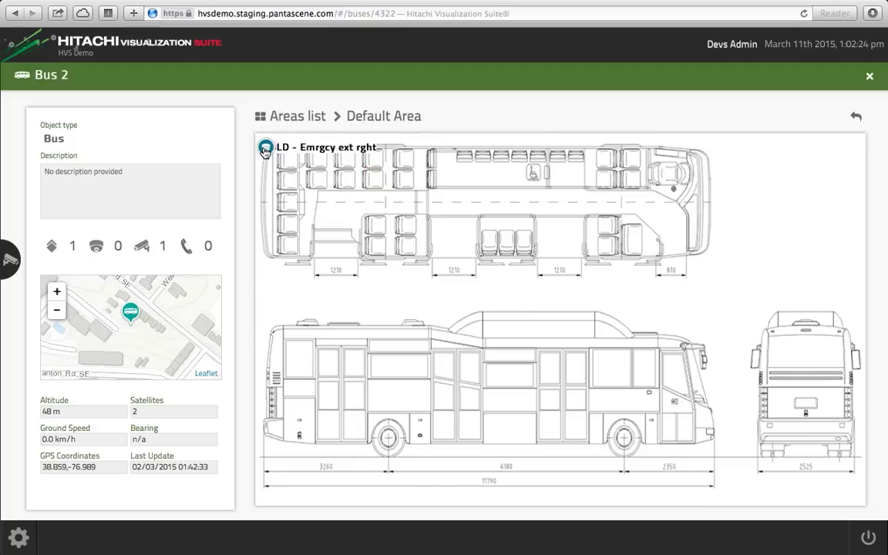
pyautogui.click(264, 149)
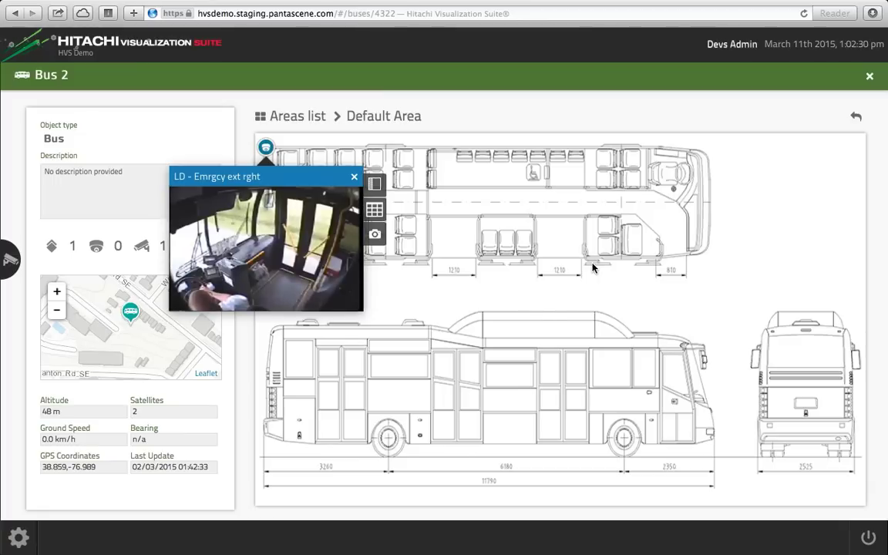
pyautogui.click(352, 179)
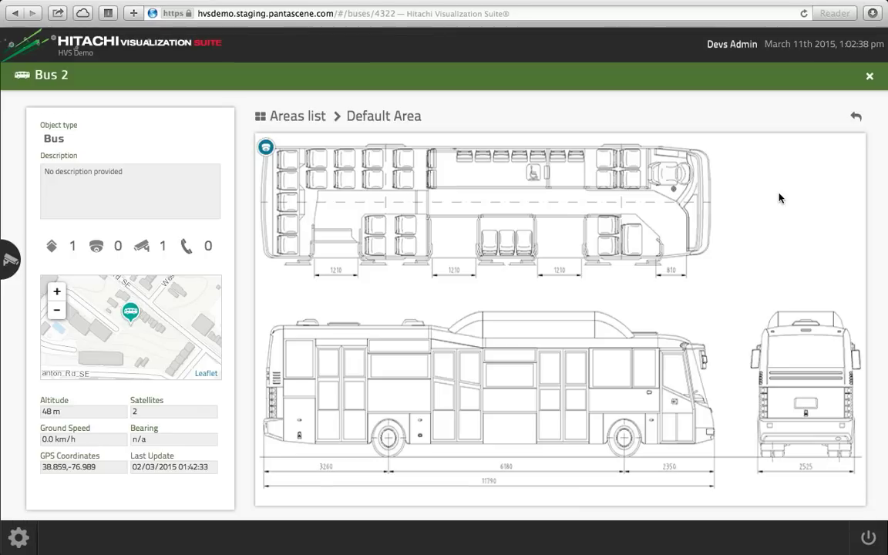
pyautogui.click(870, 77)
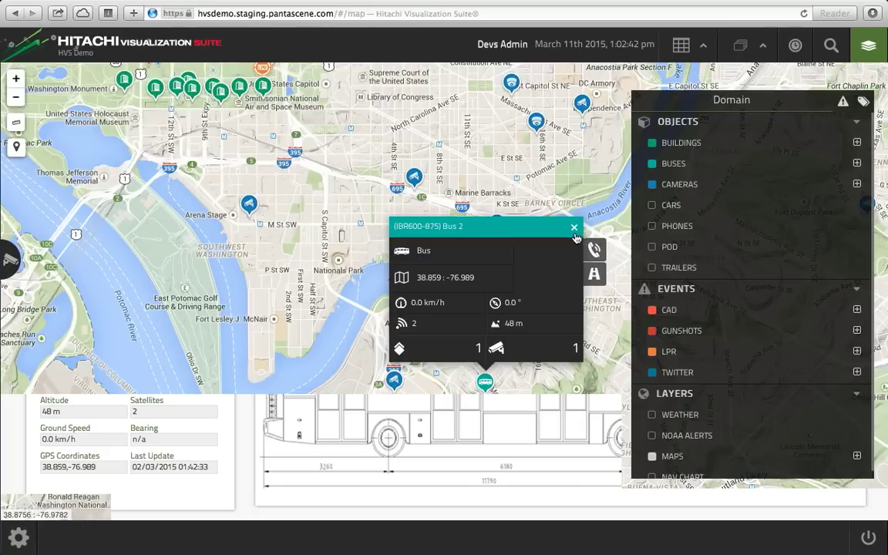
pyautogui.click(619, 225)
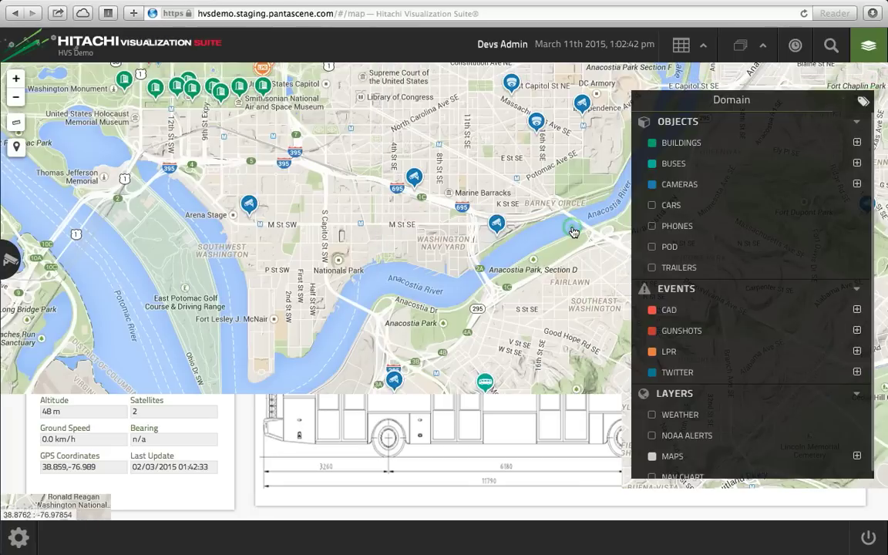
# Show the pods on the map and hide the gunshots, CAD and LPR events
pyautogui.click(652, 247)
pyautogui.moveTo(354, 144); pyautogui.dragTo(495, 304)
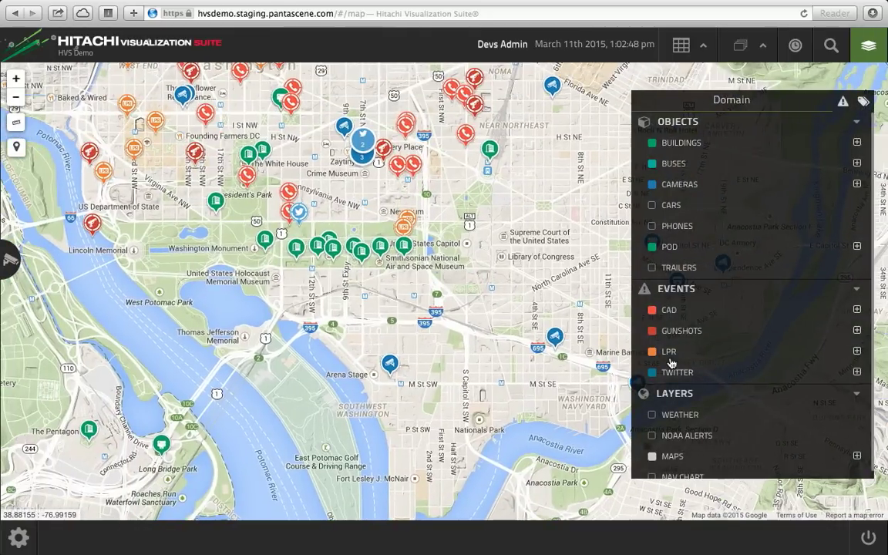
pyautogui.click(652, 331)
pyautogui.click(652, 310)
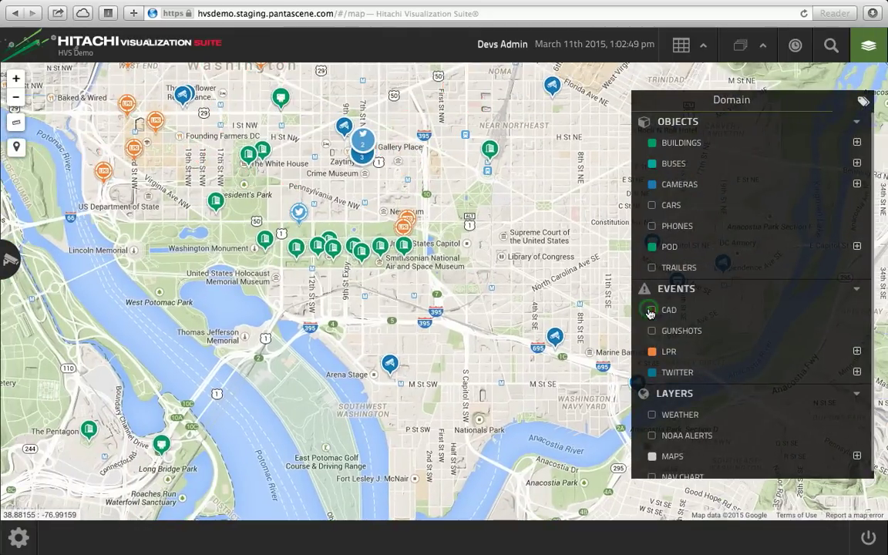
pyautogui.click(652, 351)
pyautogui.moveTo(260, 133); pyautogui.dragTo(293, 176)
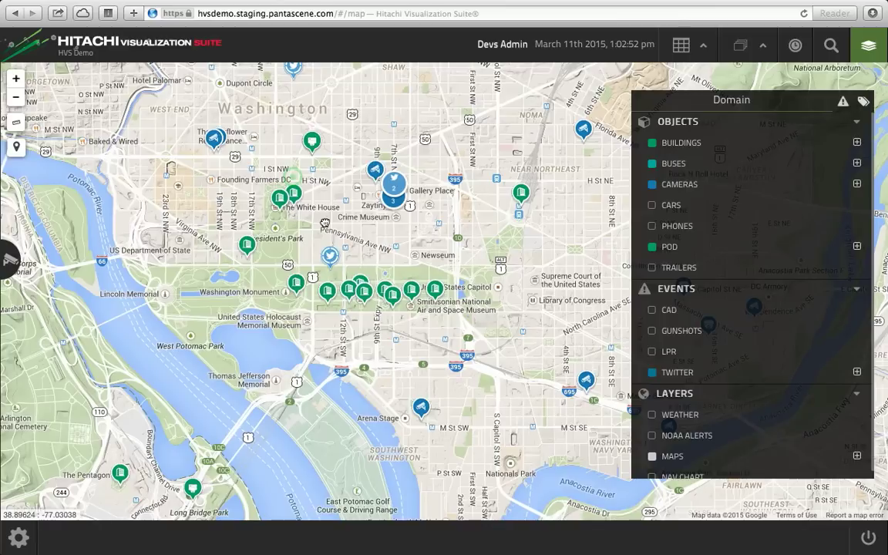
# Open the Imported Cradle connectivity page of the K Street pod, examine its monthly usage and close it
pyautogui.click(322, 139)
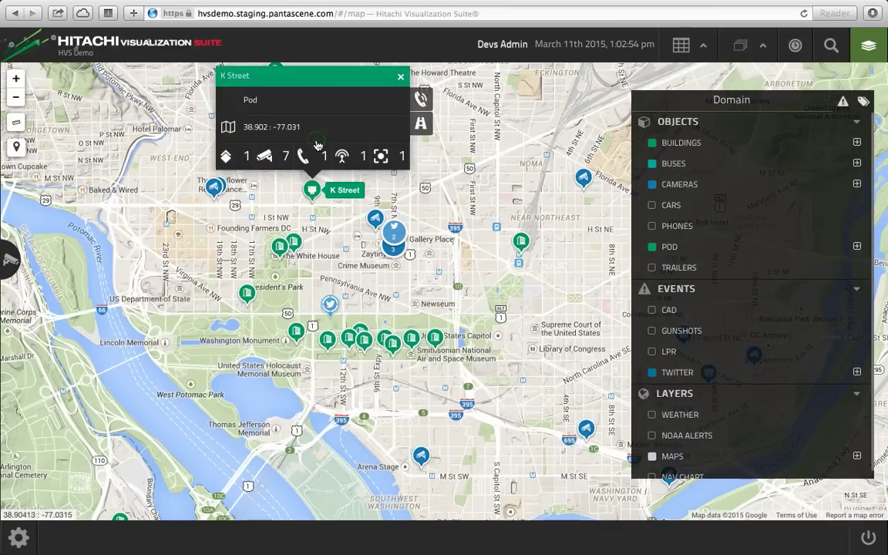
pyautogui.click(380, 155)
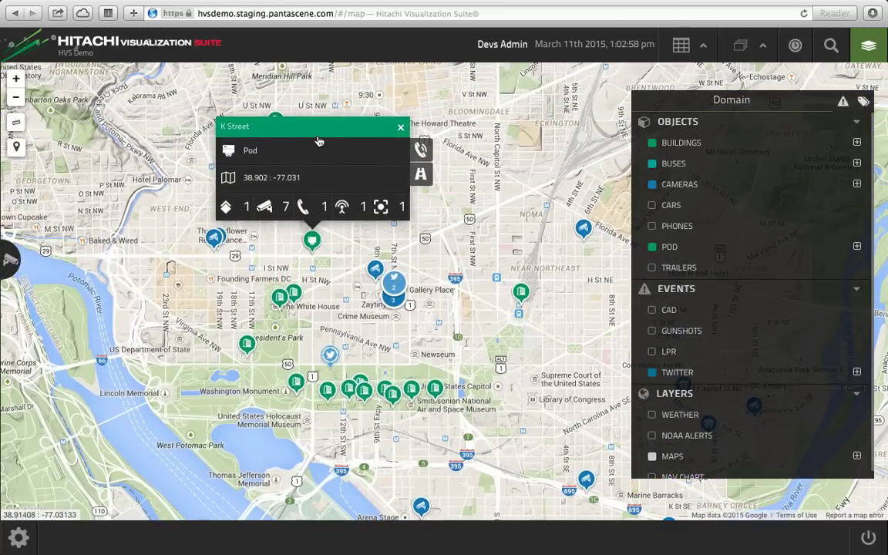
pyautogui.click(341, 209)
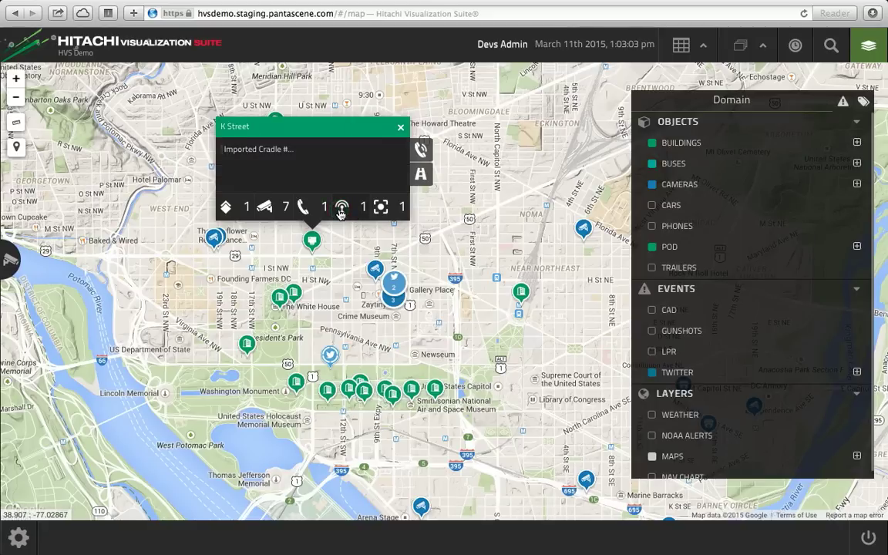
pyautogui.click(260, 149)
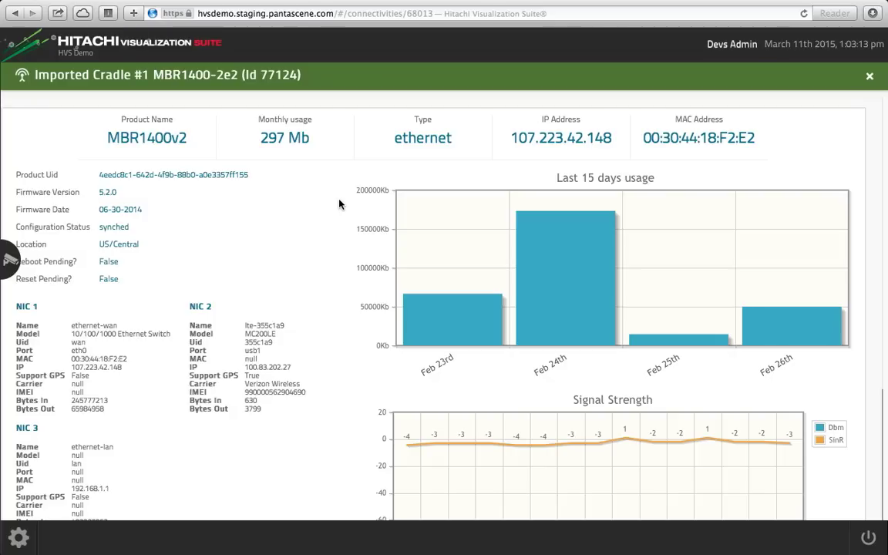
pyautogui.moveTo(312, 137); pyautogui.dragTo(263, 139)
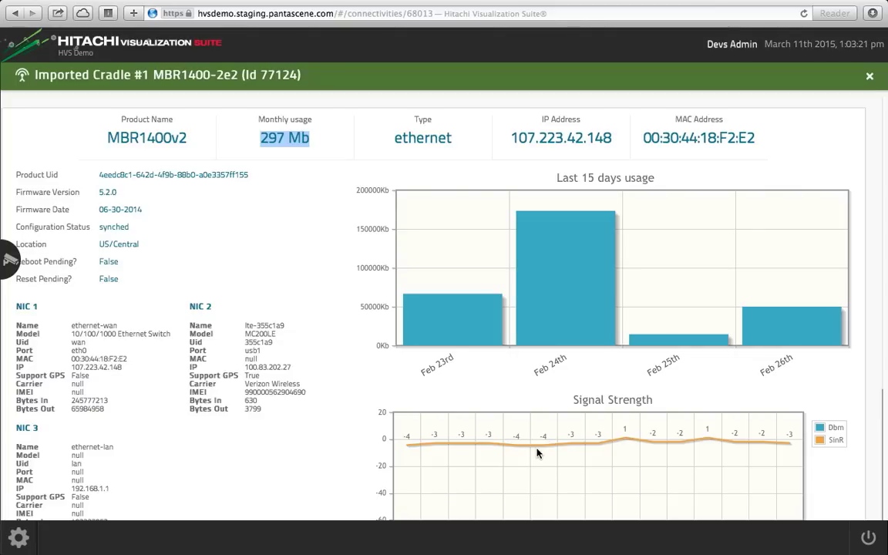
pyautogui.click(869, 77)
# Open the K Street pod's XSD Board environmental page, then return to the map and close the pod popup
pyautogui.click(383, 209)
pyautogui.click(247, 151)
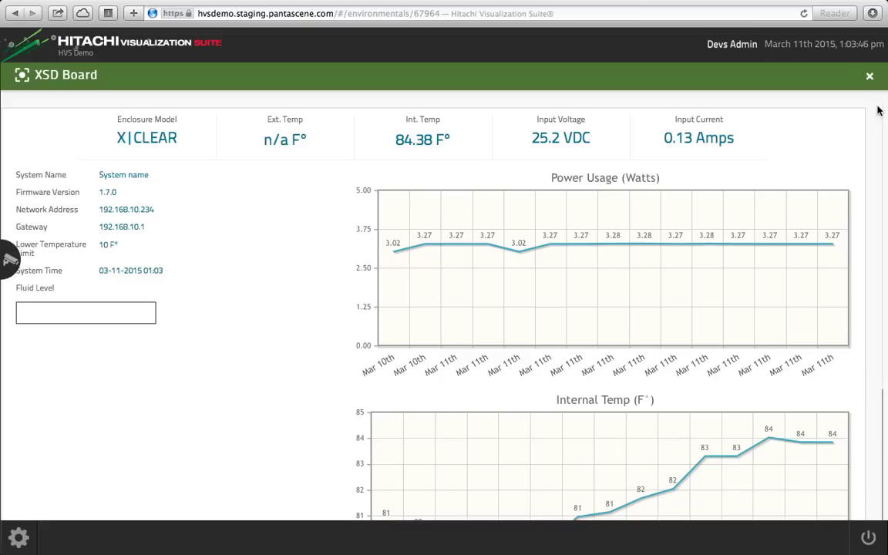
pyautogui.press('Escape')
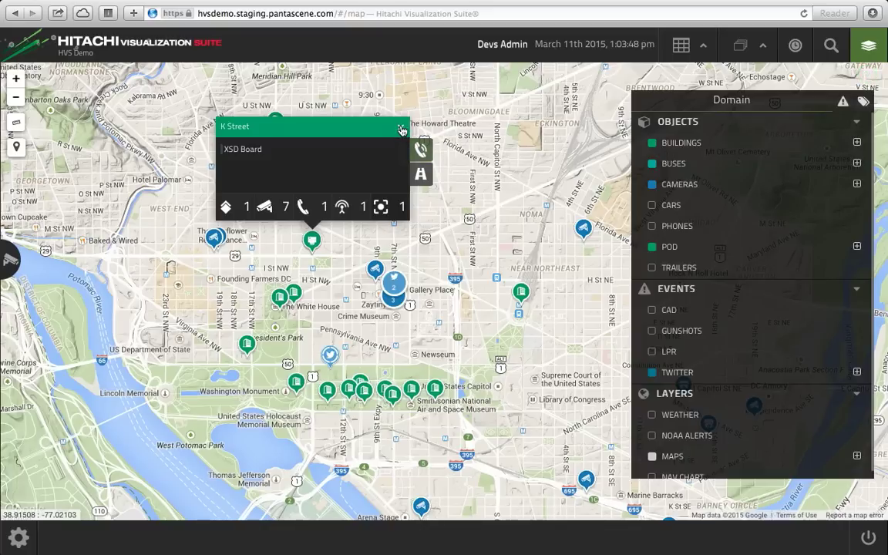
pyautogui.click(489, 190)
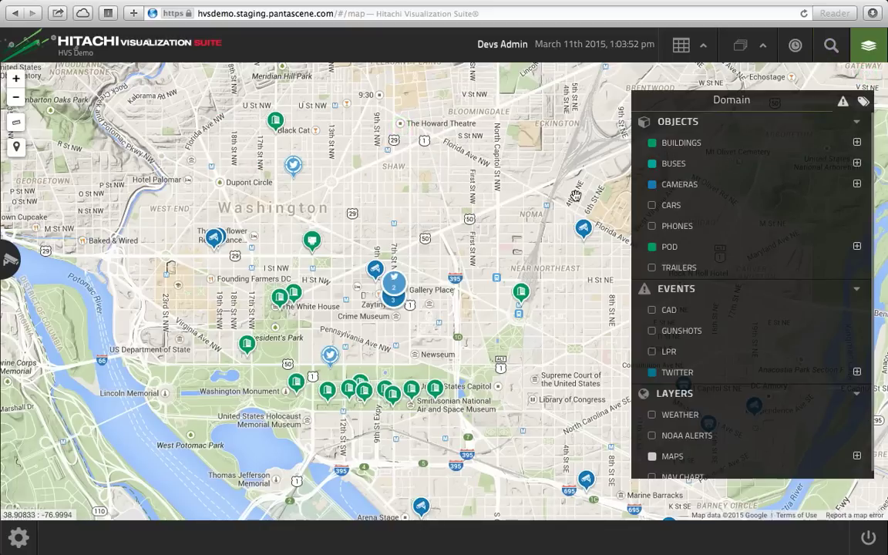
# Open the event timeline and set the map's date to February 28th 2015, viewing a wider area of Washington
pyautogui.click(796, 48)
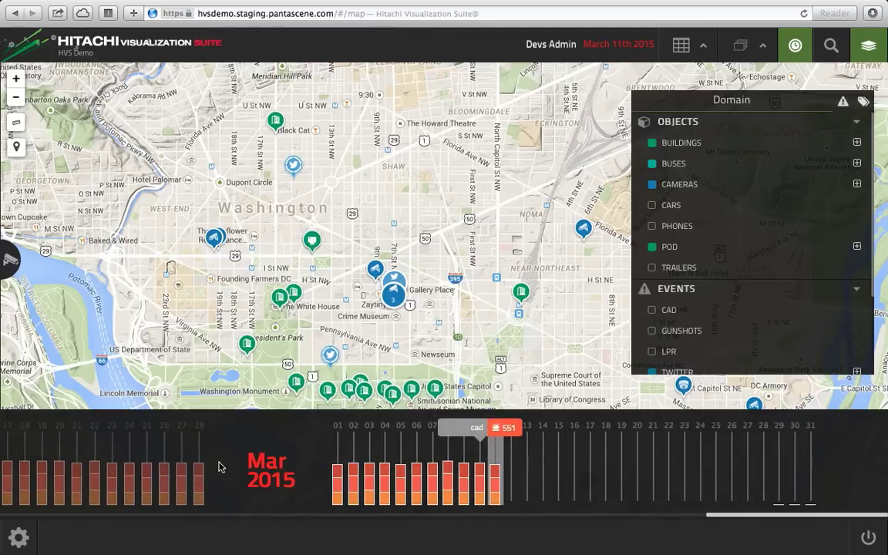
pyautogui.moveTo(336, 479)
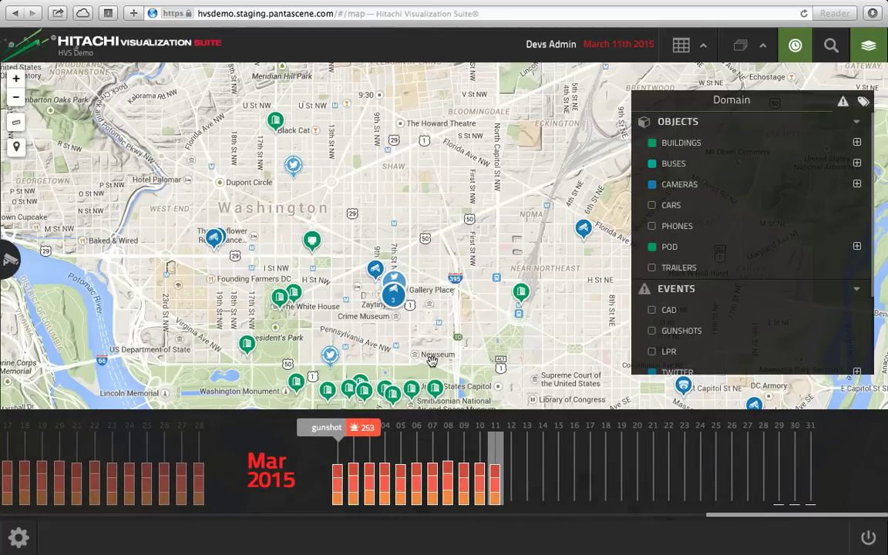
pyautogui.moveTo(204, 474)
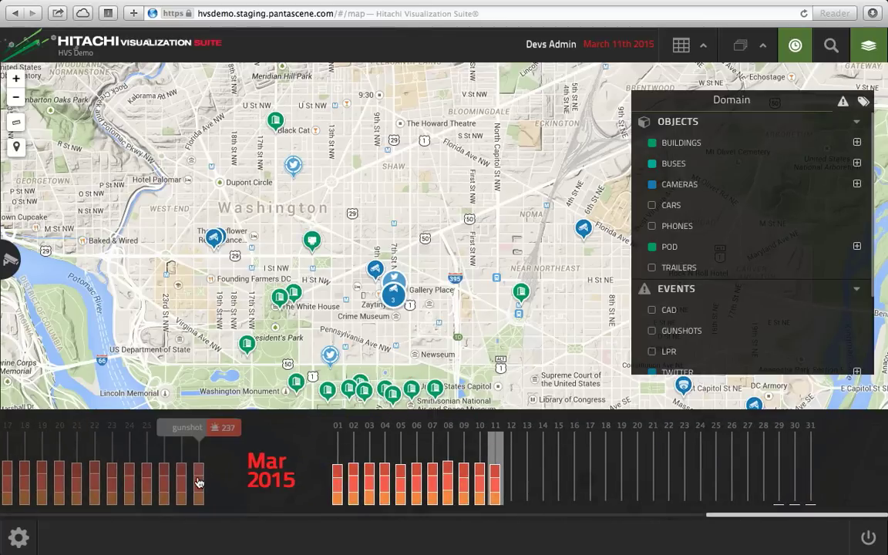
pyautogui.click(199, 483)
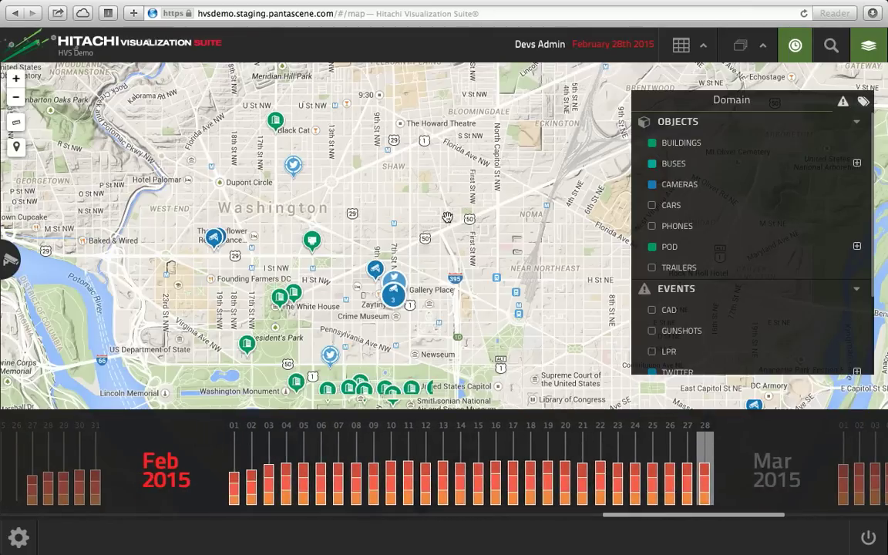
pyautogui.scroll(-1, 447, 218)
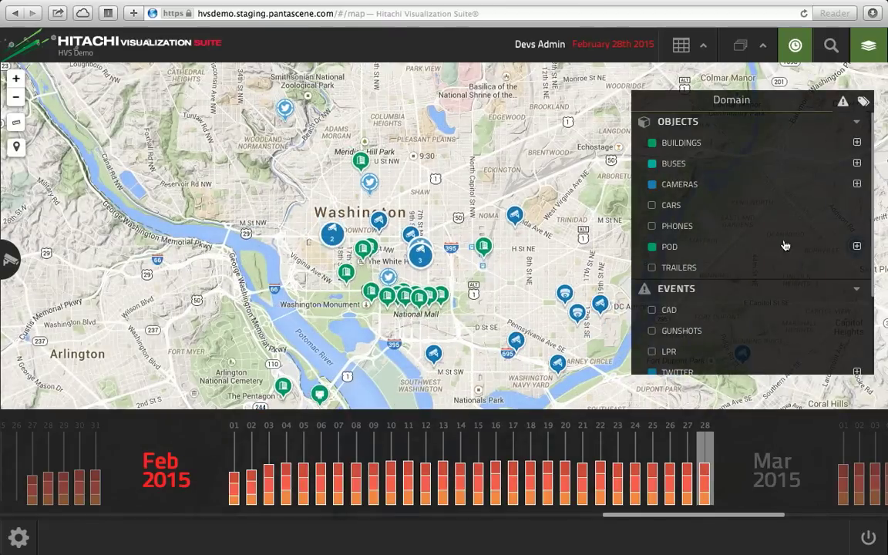
# Show the CAD, gunshots and LPR events, narrow the timeline to February 28th 2015 at 13:00, and close the timeline
pyautogui.click(655, 312)
pyautogui.click(654, 331)
pyautogui.click(706, 485)
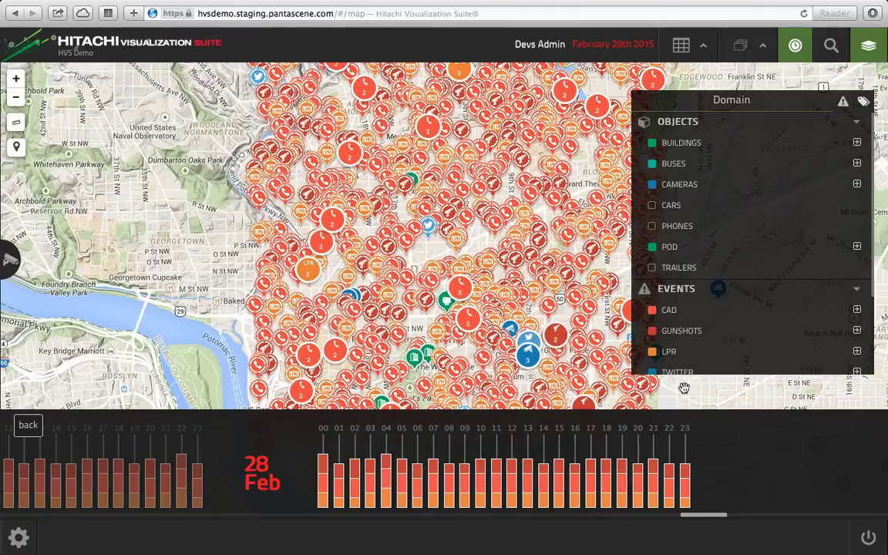
pyautogui.click(526, 483)
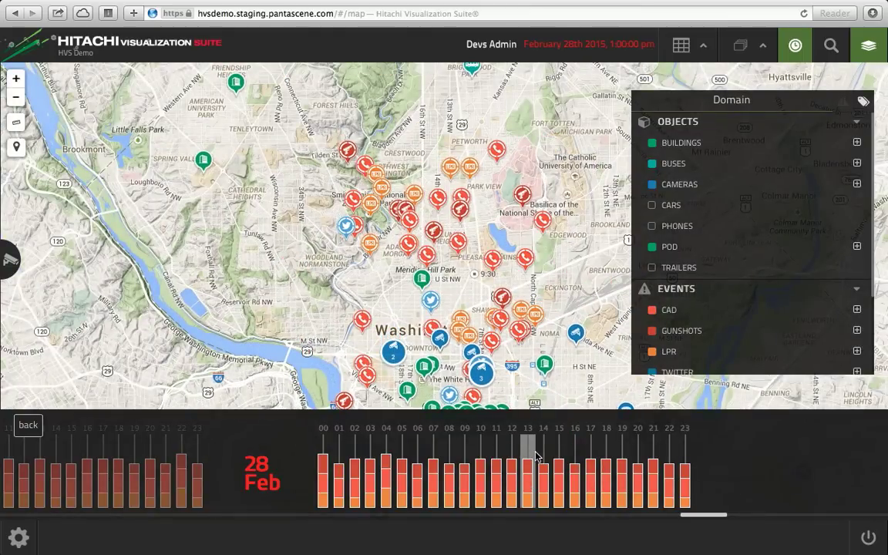
pyautogui.moveTo(486, 255)
pyautogui.click(794, 44)
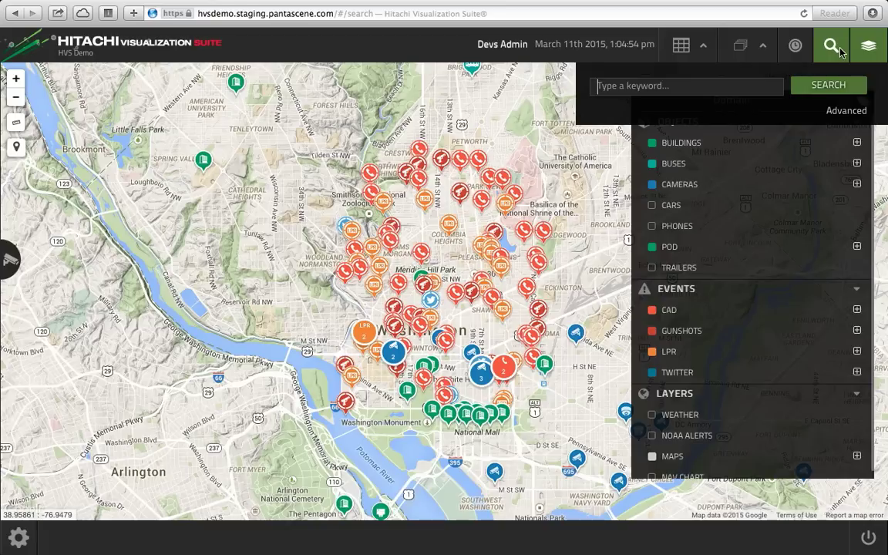
# Search for the keyword "kennedy"
pyautogui.write('kenn')
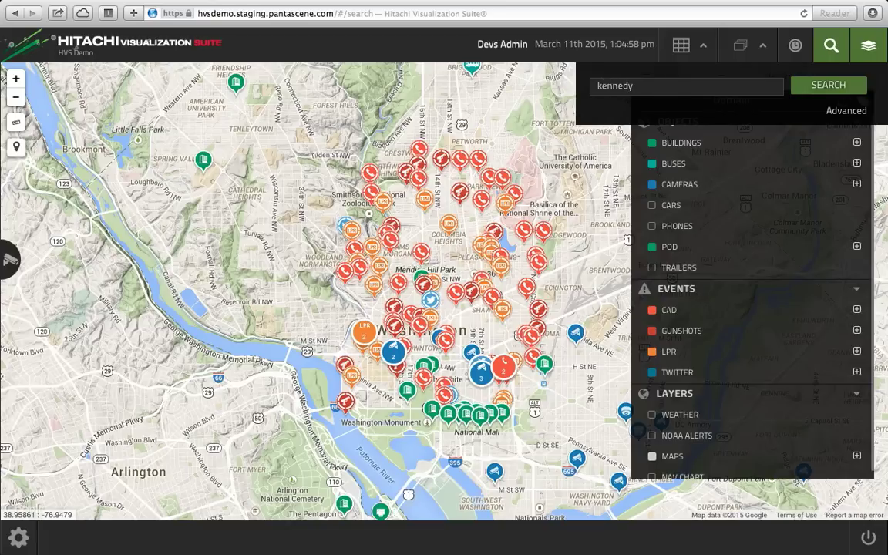
pyautogui.write('edy')
pyautogui.click(839, 86)
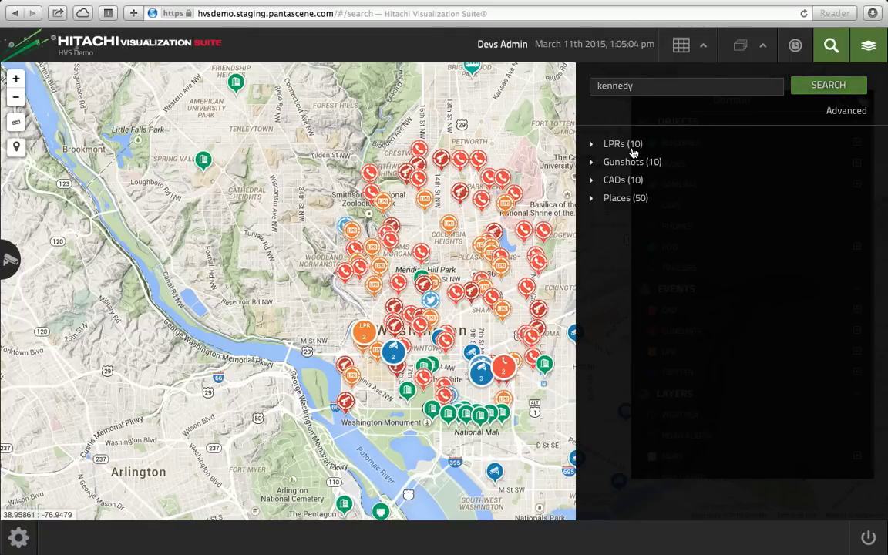
# Expand the LPR search results, examine the event page of the 1/15/2015 10:45:05 AM entry and close it
pyautogui.click(590, 146)
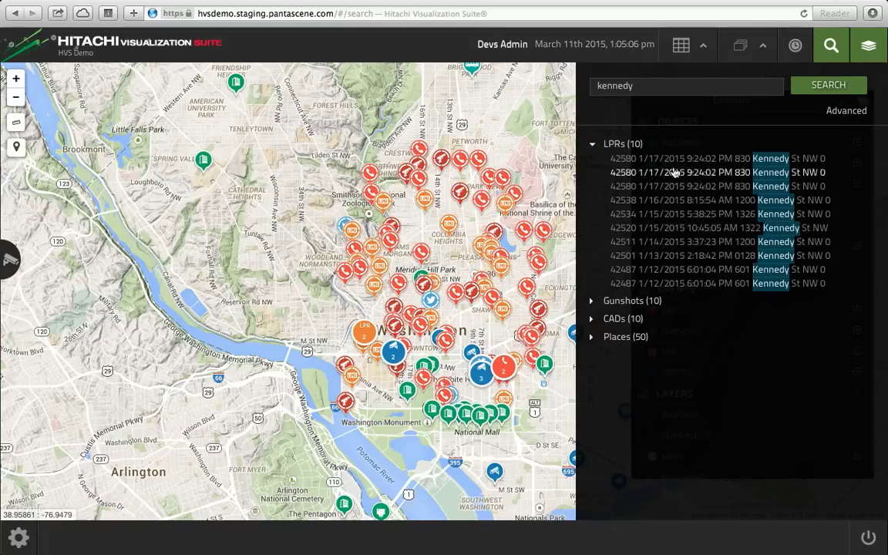
pyautogui.click(670, 232)
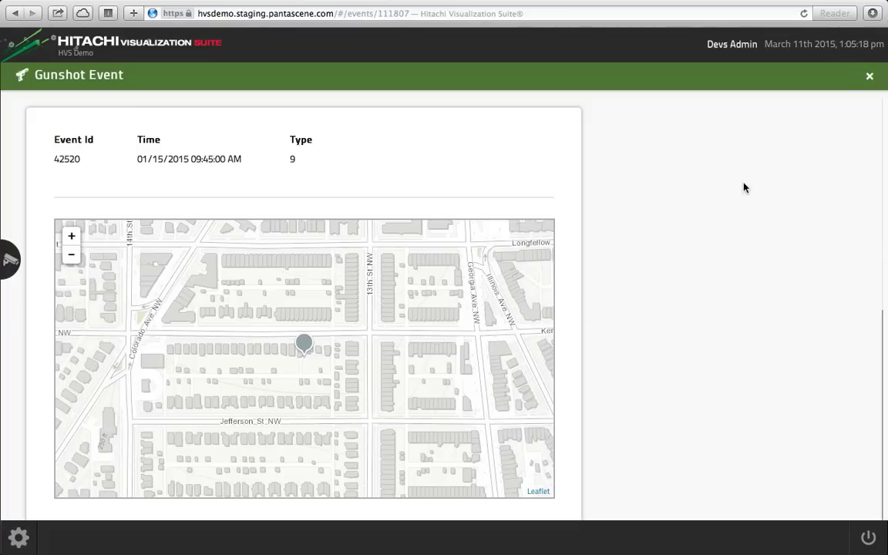
pyautogui.click(867, 75)
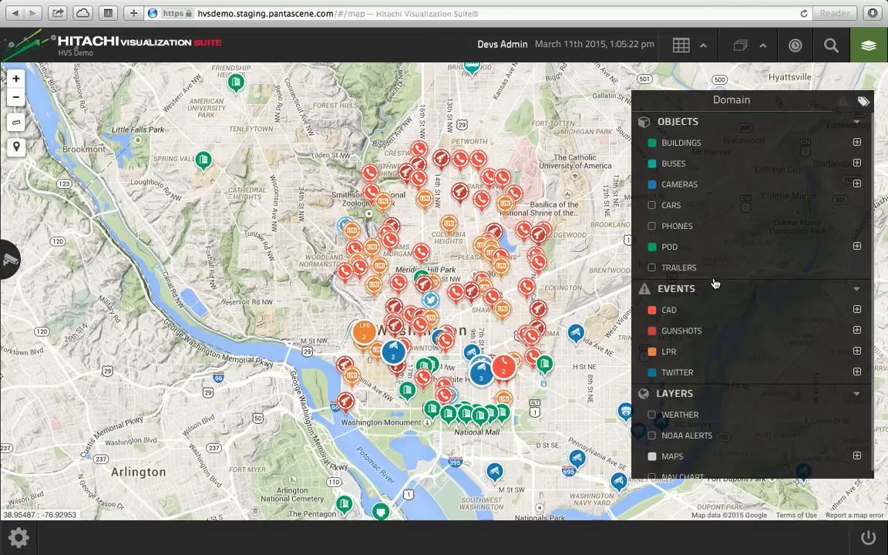
# Reopen the kennedy search results and look through the expanded Gunshots, CADs and Places groups
pyautogui.click(831, 45)
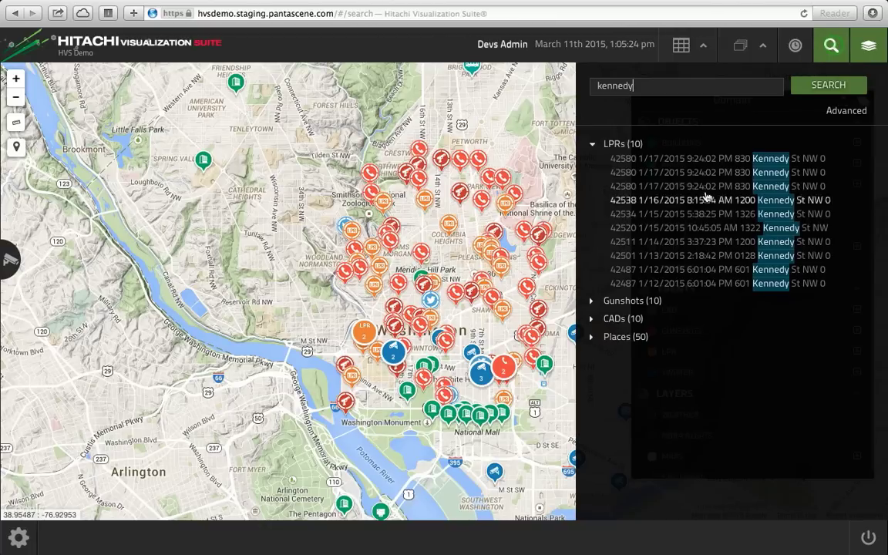
pyautogui.click(591, 301)
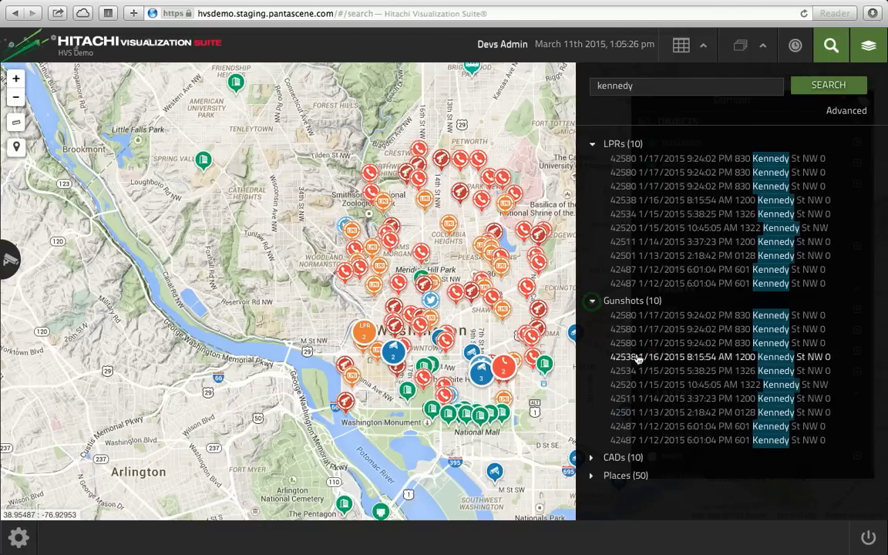
pyautogui.click(588, 455)
pyautogui.scroll(-3, 713, 377)
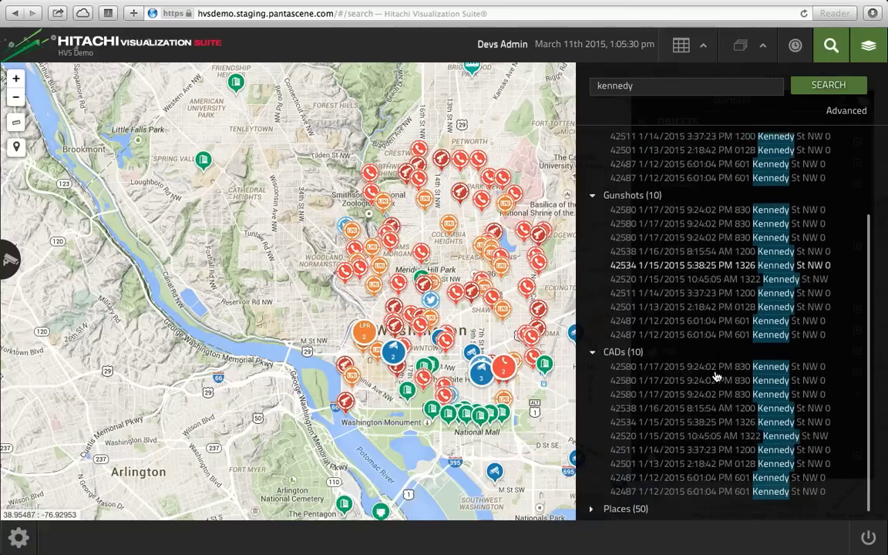
pyautogui.click(591, 506)
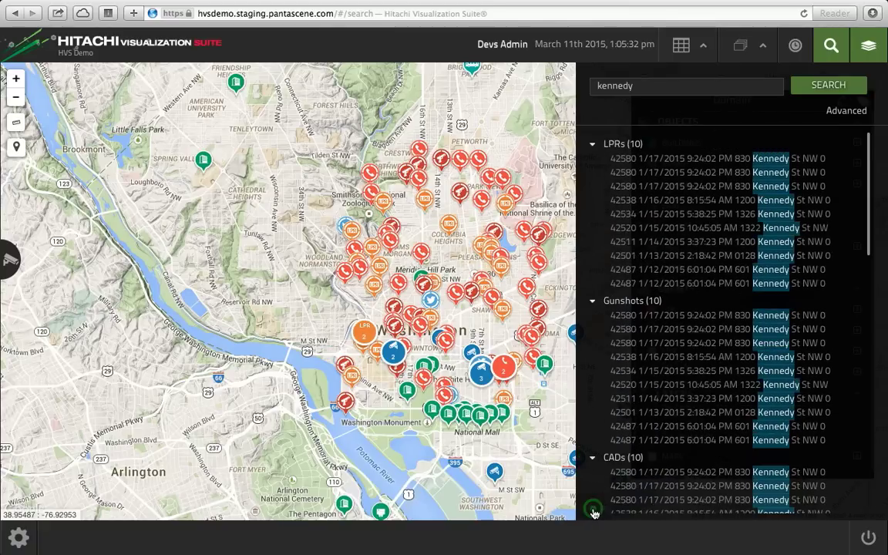
pyautogui.scroll(-5, 665, 421)
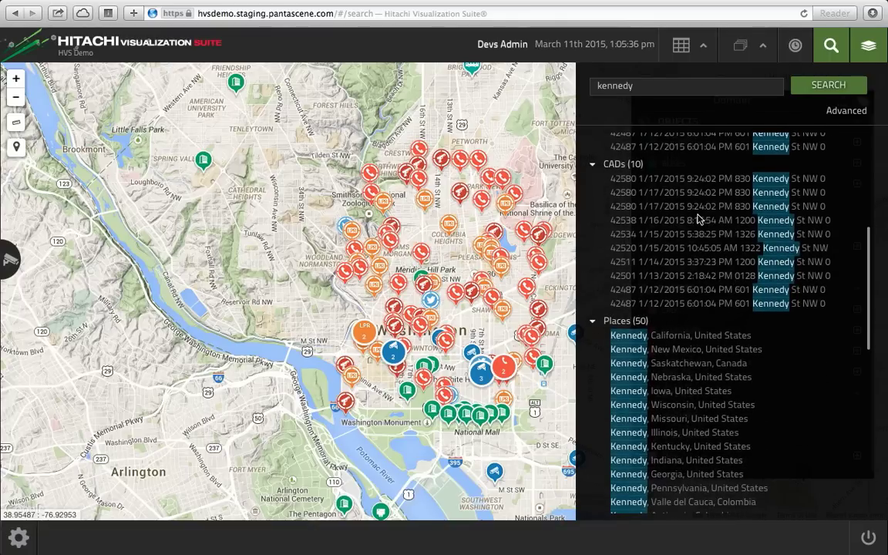
pyautogui.scroll(-2, 697, 389)
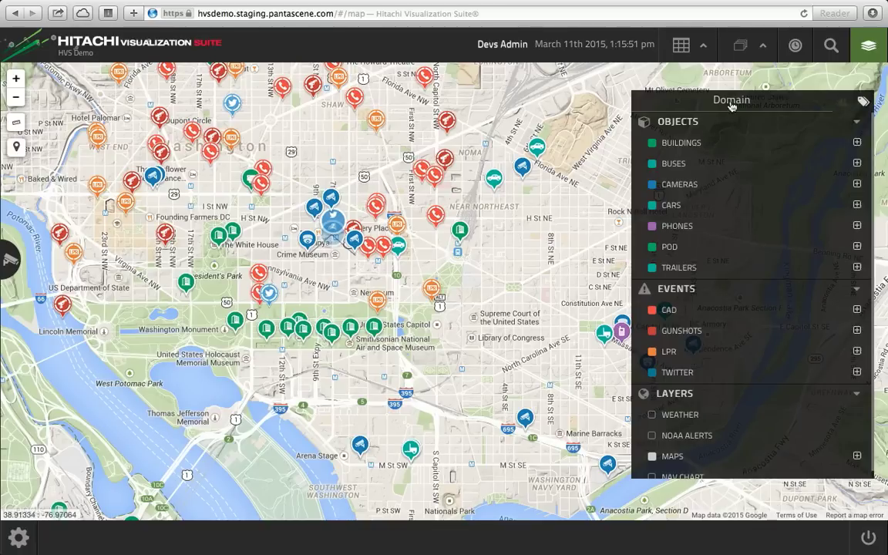
# Look at the list of saved views, then show the camera video feeds beside the map and hide them again
pyautogui.click(764, 48)
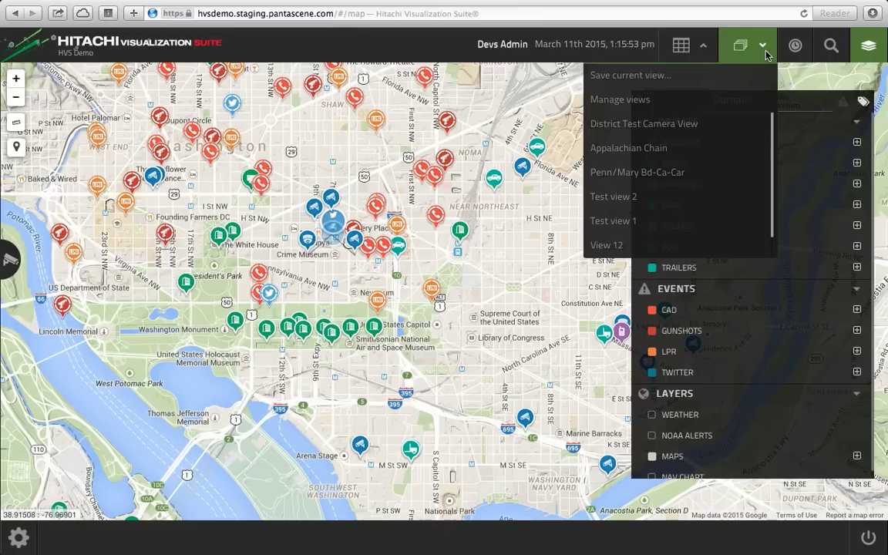
pyautogui.click(765, 51)
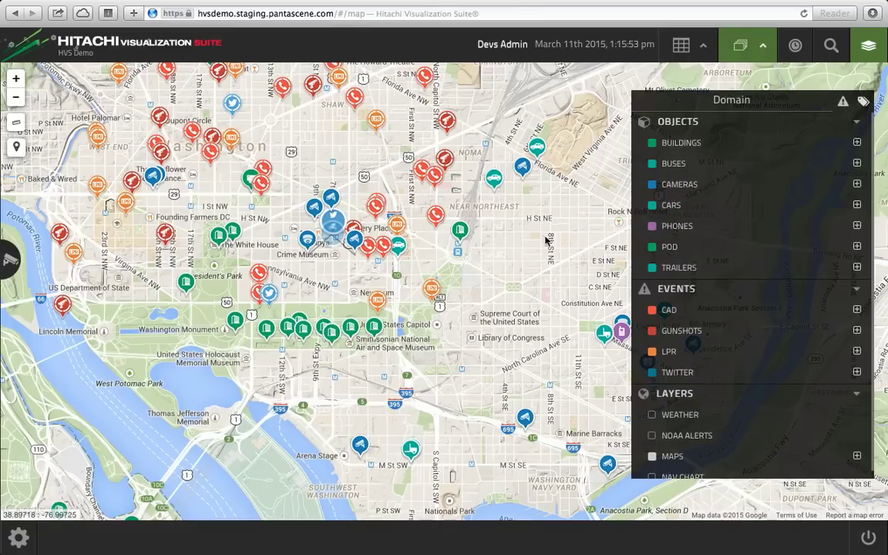
pyautogui.click(11, 264)
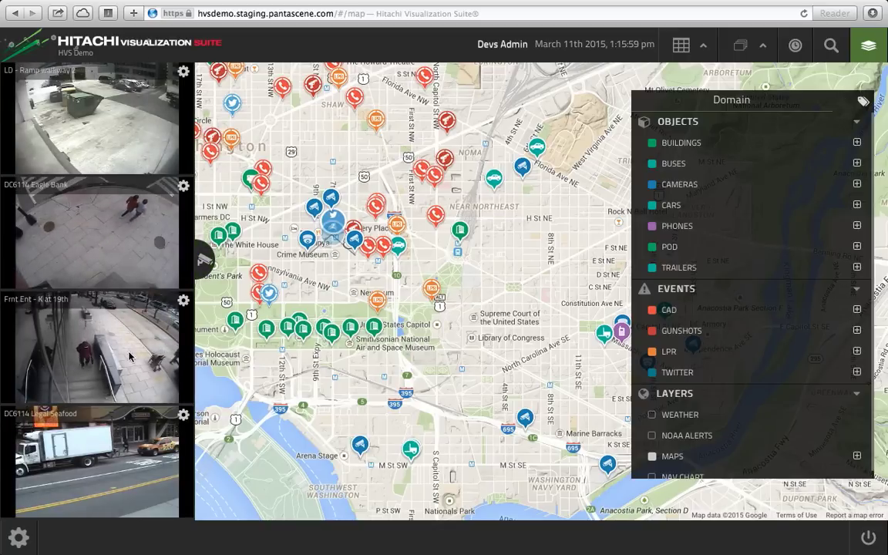
pyautogui.moveTo(234, 134)
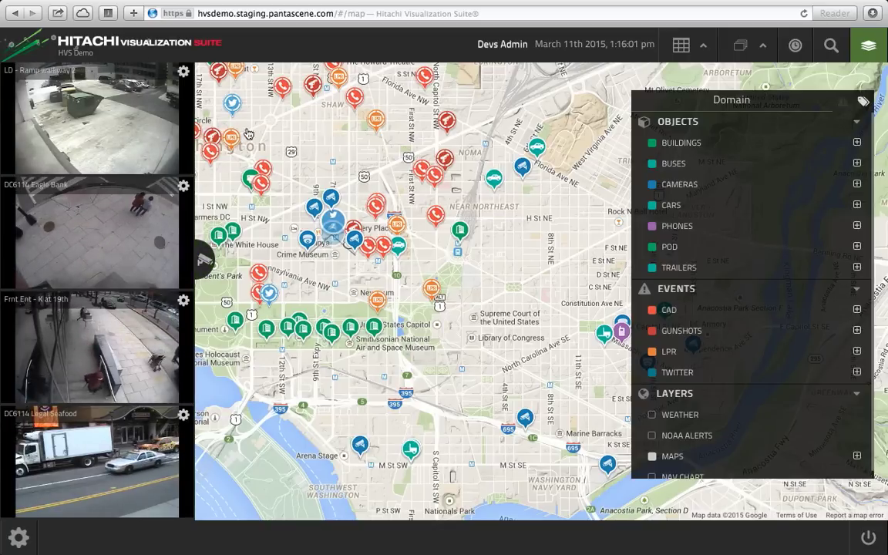
pyautogui.click(702, 56)
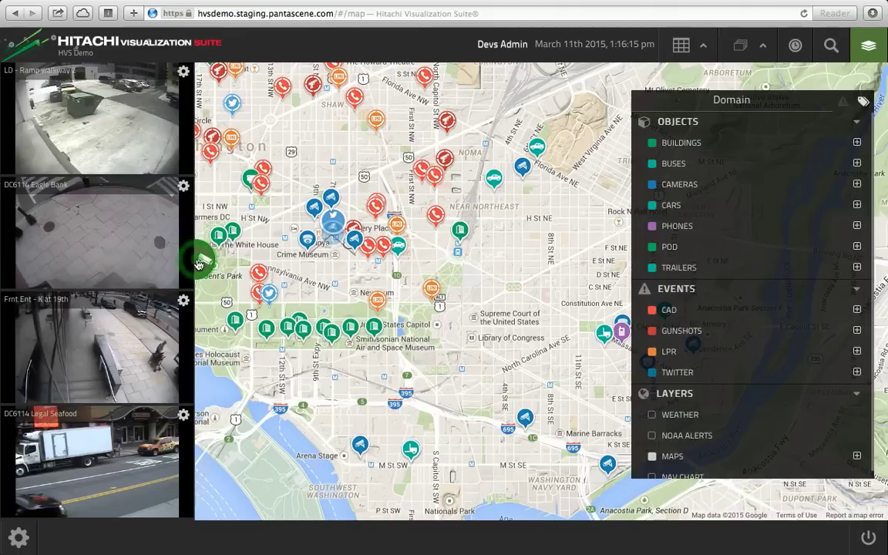
pyautogui.click(198, 264)
pyautogui.moveTo(492, 225); pyautogui.dragTo(472, 208)
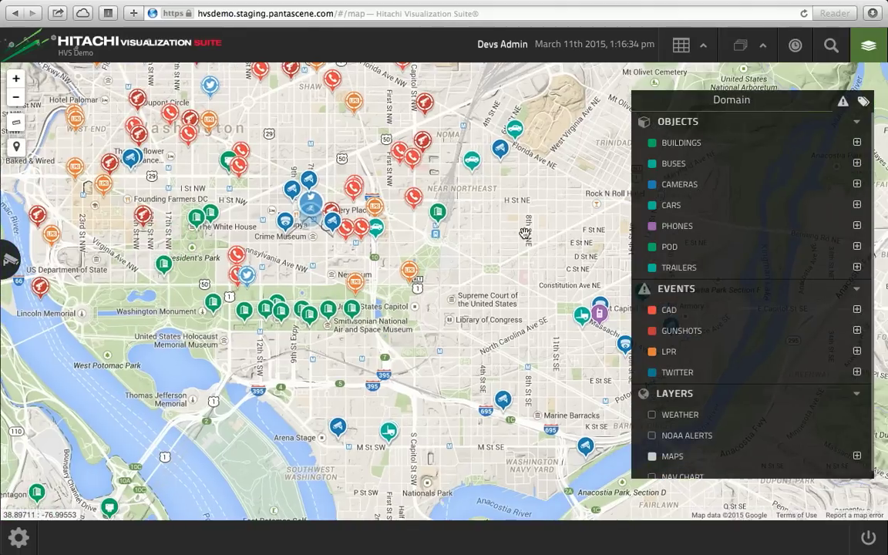